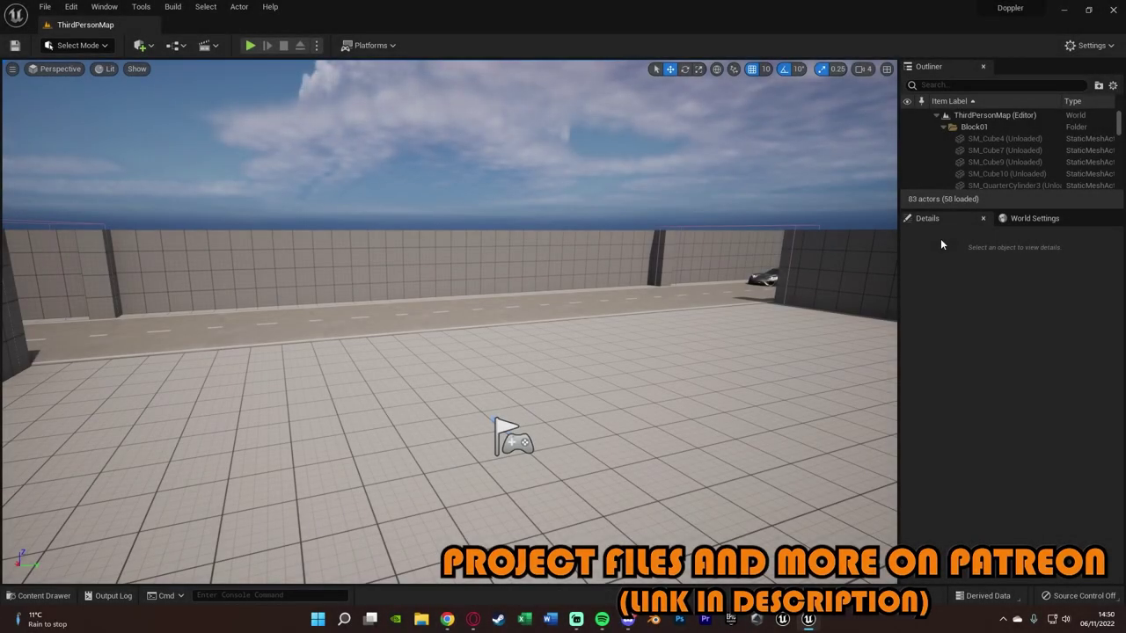
Play-test the level, walking the character around near the road, and end the play session.
left_click(250, 46)
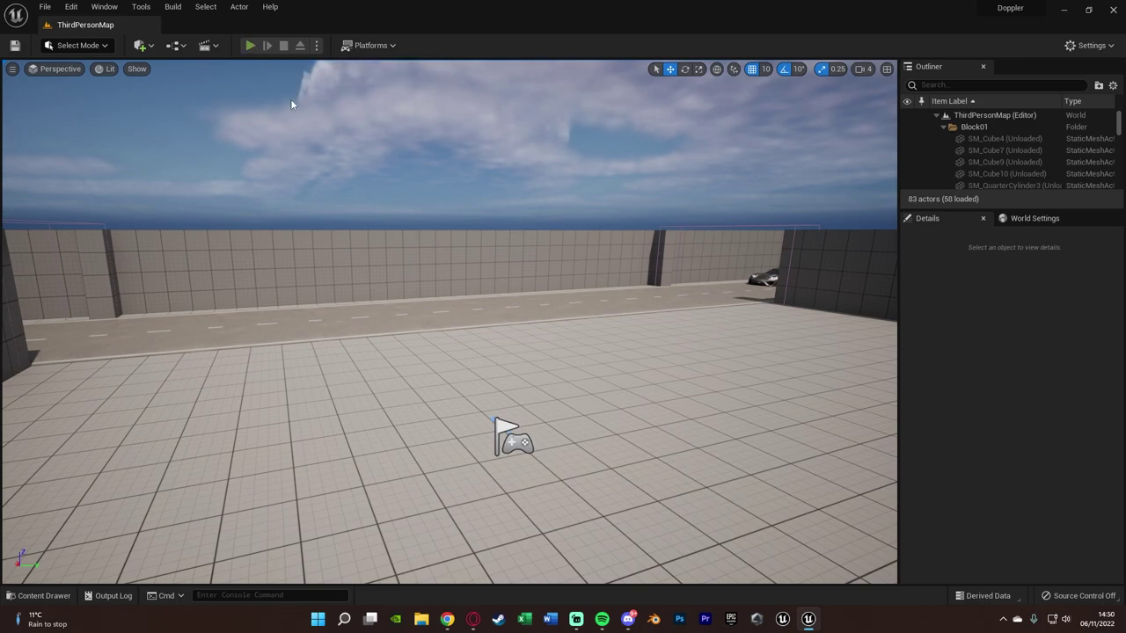
key("w")
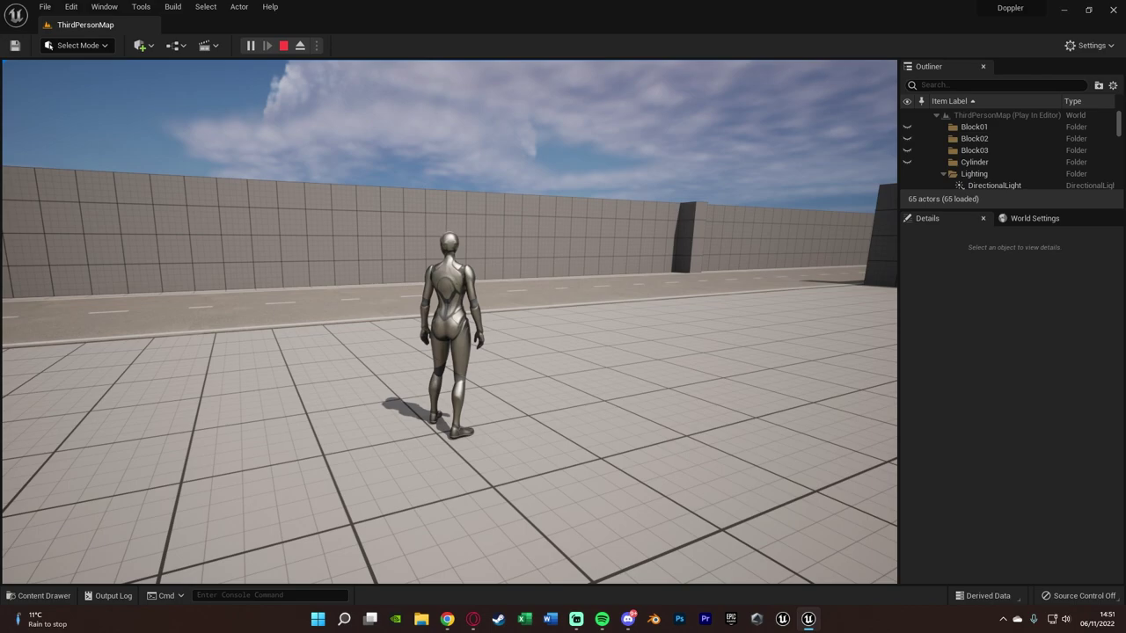
key("w")
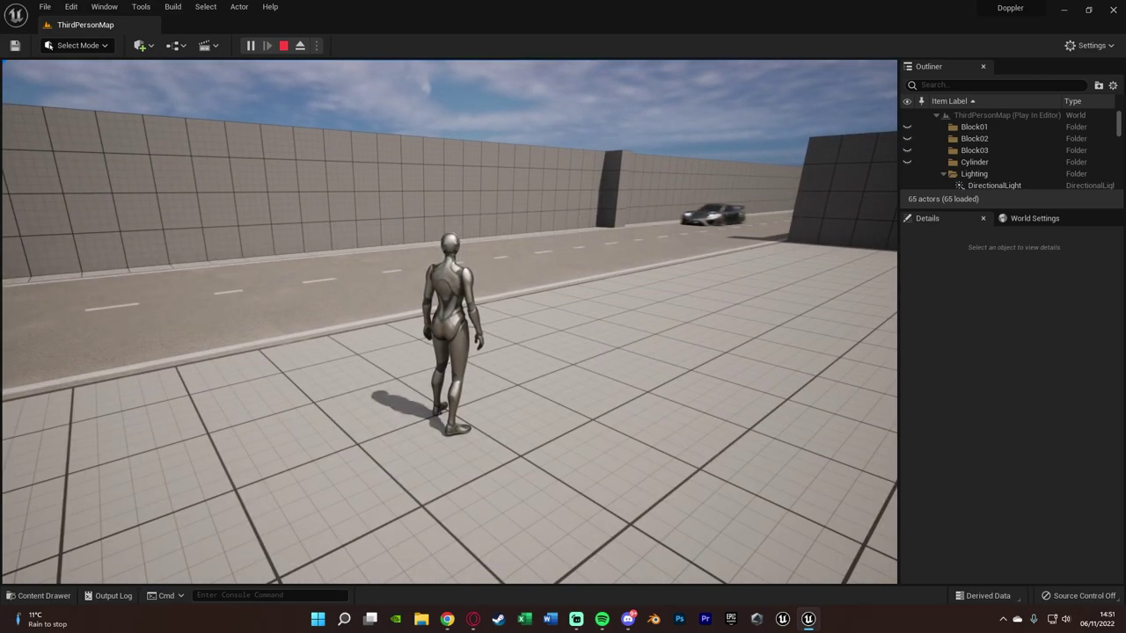
key("a")
key("s")
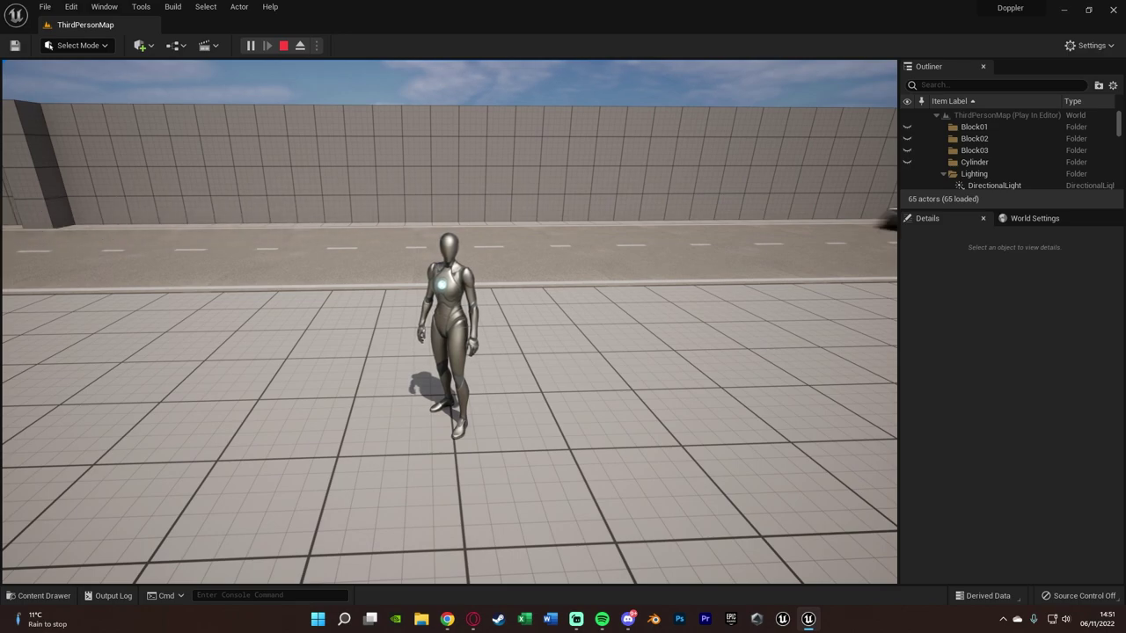
key("Escape")
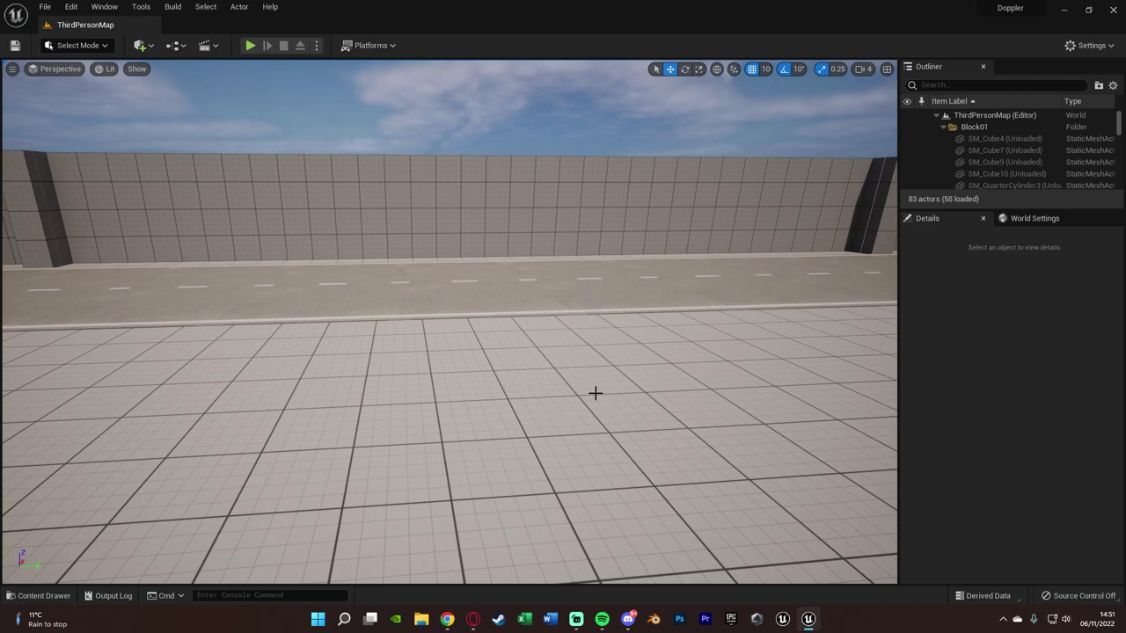
Open the CarBP blueprint and examine its event graph from the Direction switch through the Drive Car timeline to Set Actor Location.
right_click_drag(555, 385, 405, 146)
key("ctrl+space")
double_click(643, 459)
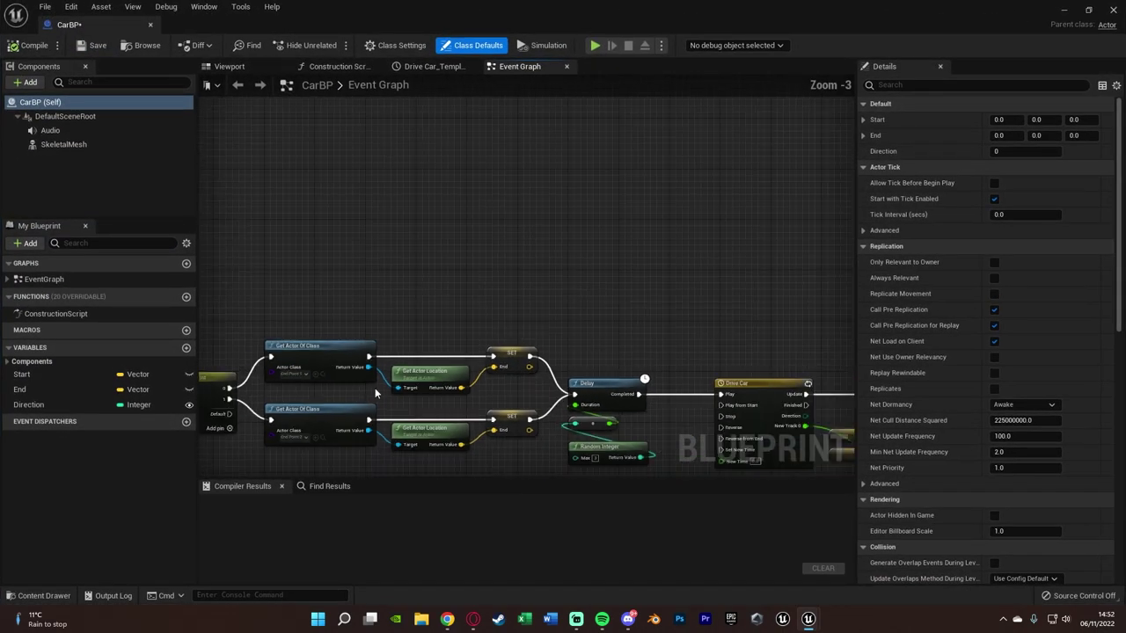
right_click_drag(586, 441, 505, 196)
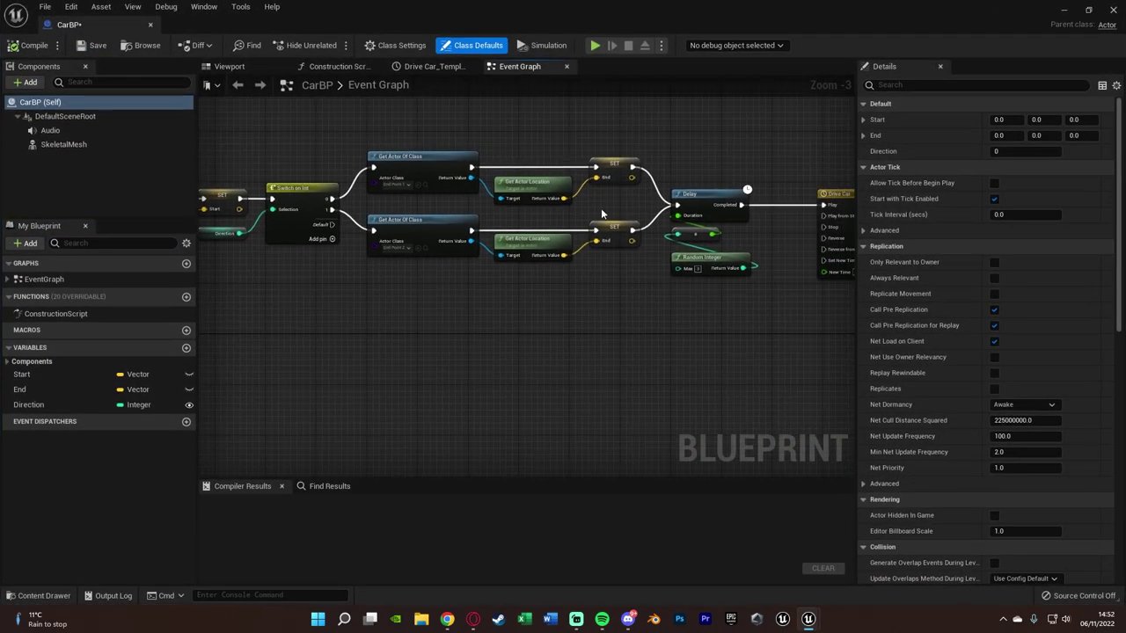
right_click_drag(591, 327, 230, 299)
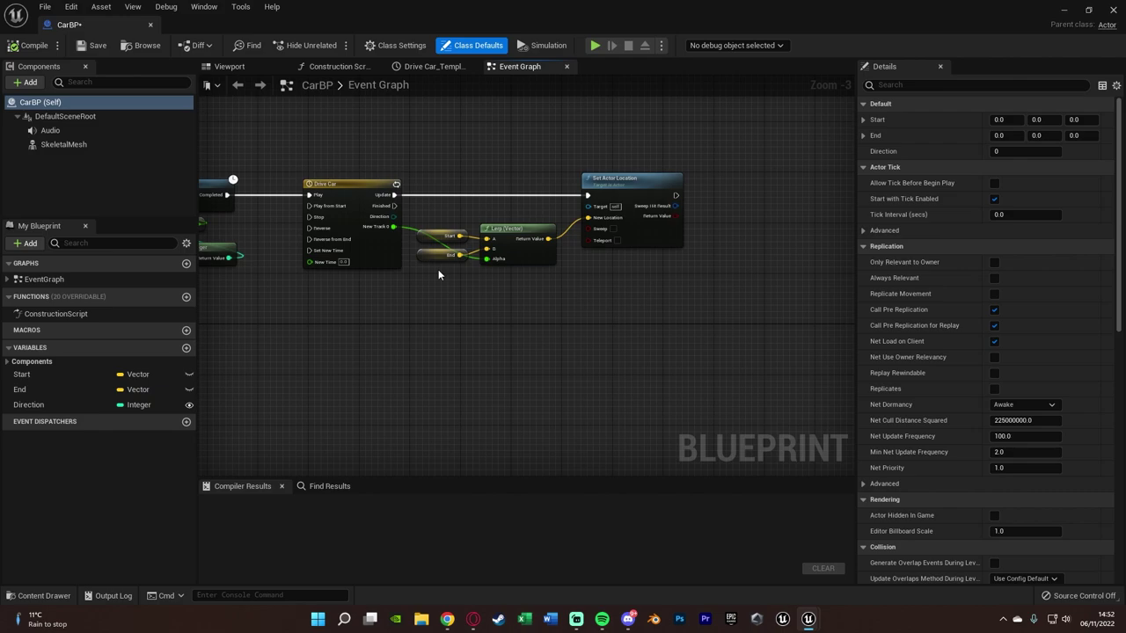
key("F7")
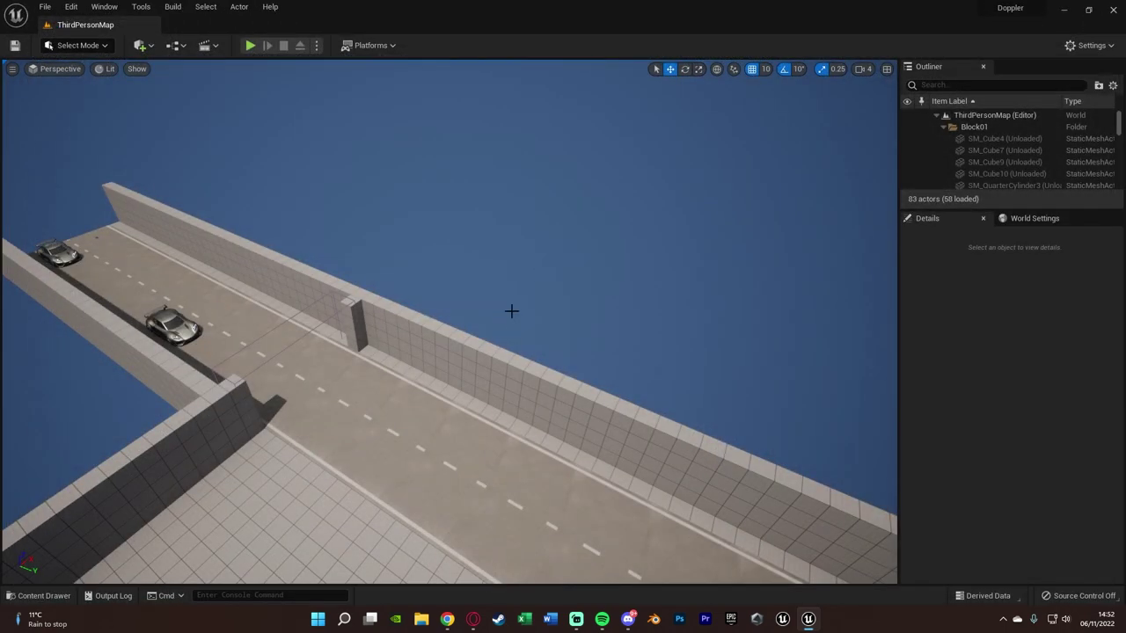
Open the Car_Engine sound wave to check its sound settings, including Looping, and close it.
scroll(513, 311, "up", 2)
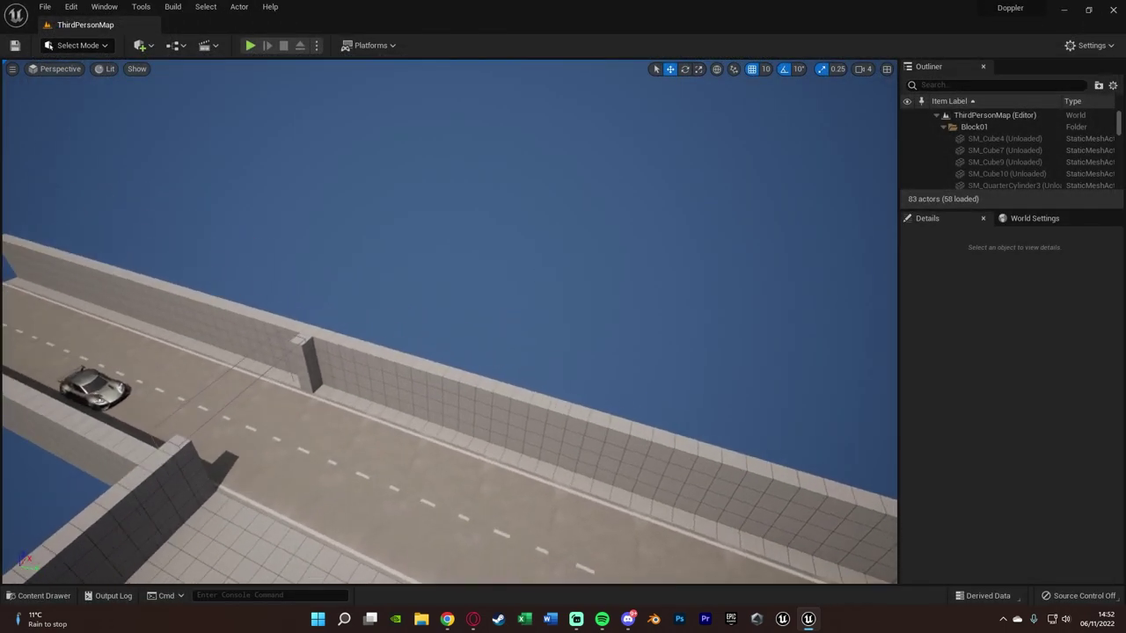
right_click_drag(500, 326, 615, 326)
key("ctrl+space")
left_click(586, 554)
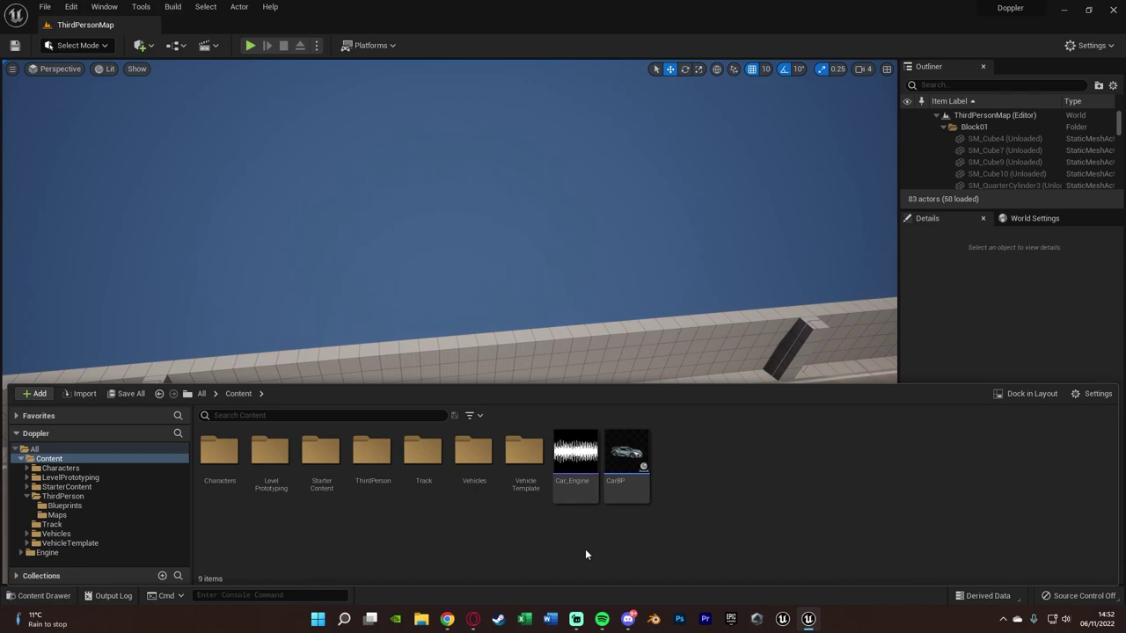
left_click(575, 452)
double_click(567, 462)
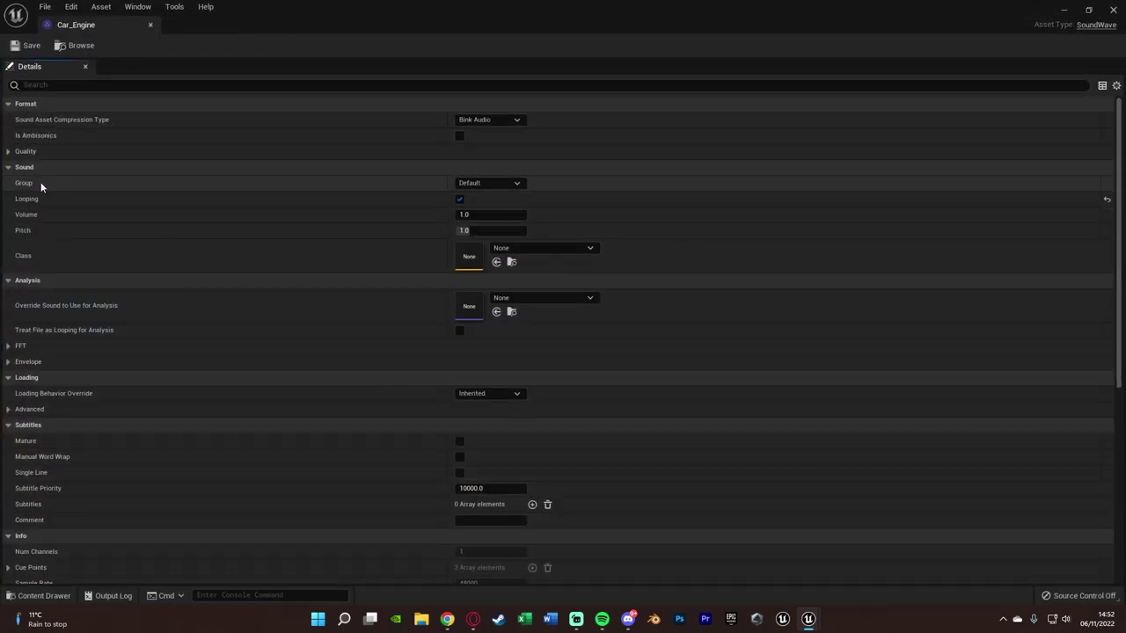
left_click(150, 25)
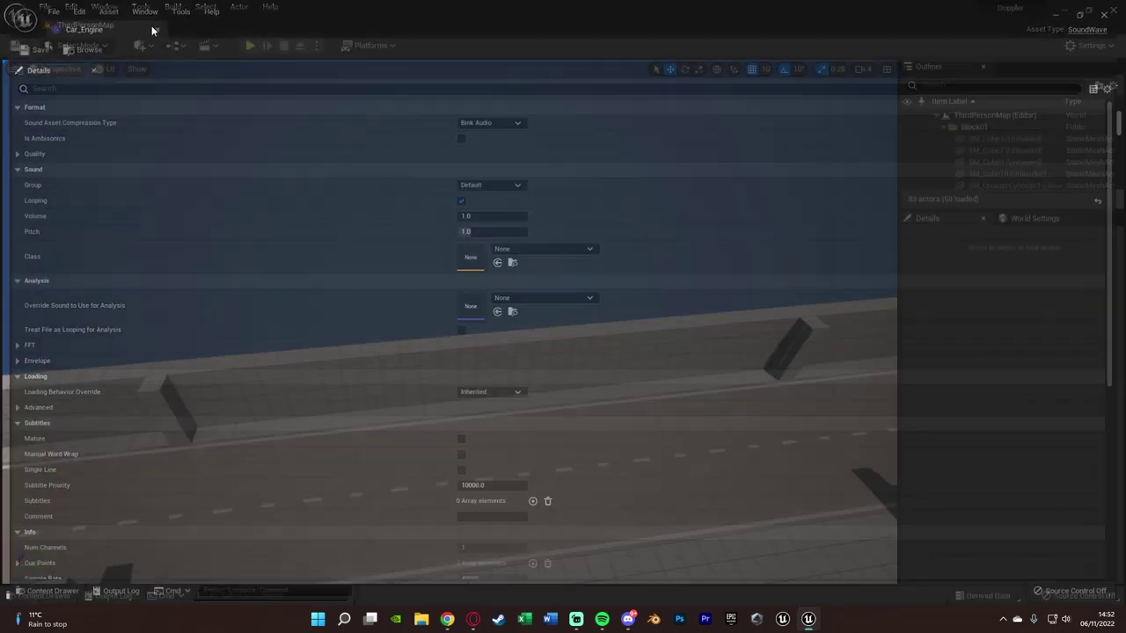
Preview the Car_Engine sound wave among the project's content and stop its playback.
key("ctrl+space")
left_click(574, 455)
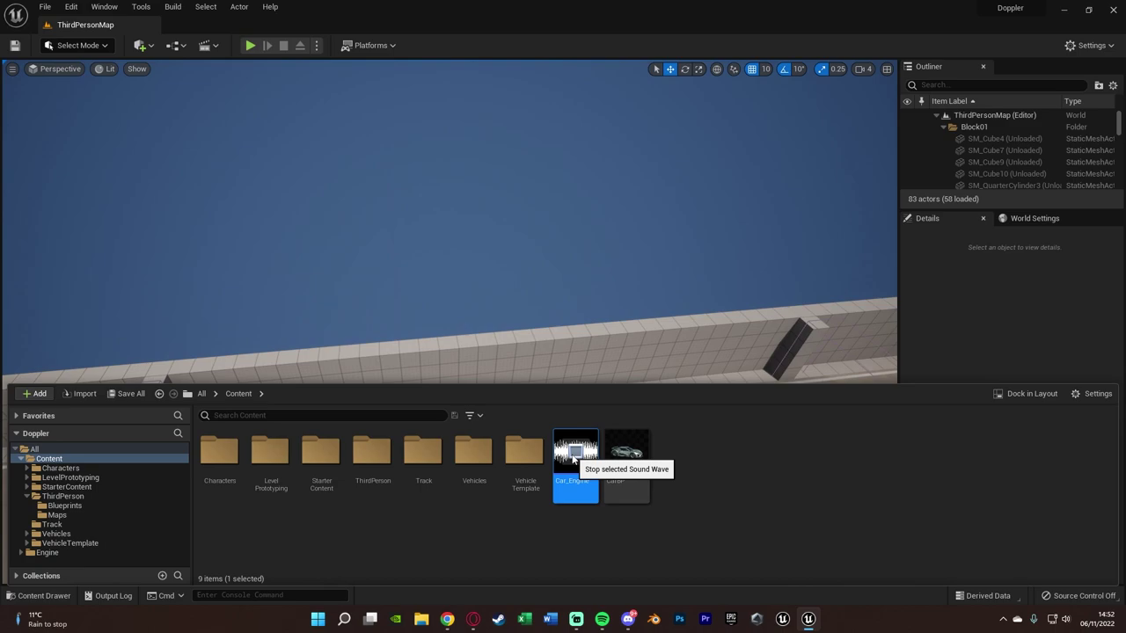
left_click(573, 456)
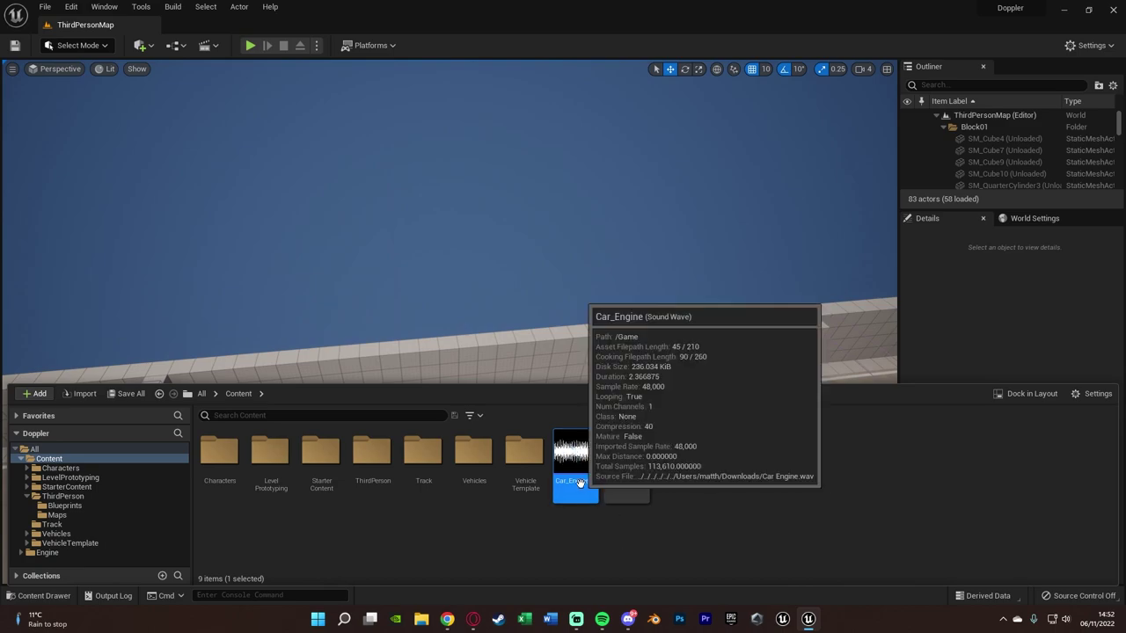
Create a sound cue from the Car_Engine sound wave, accept its default name and open it.
right_click(579, 483)
left_click(633, 107)
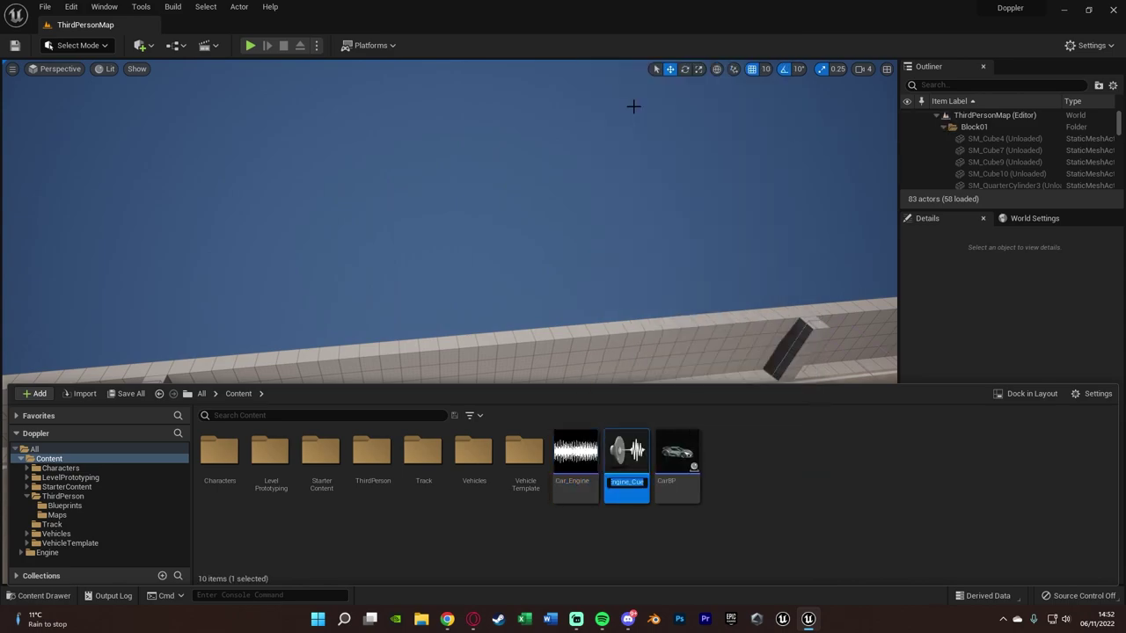
key("Return")
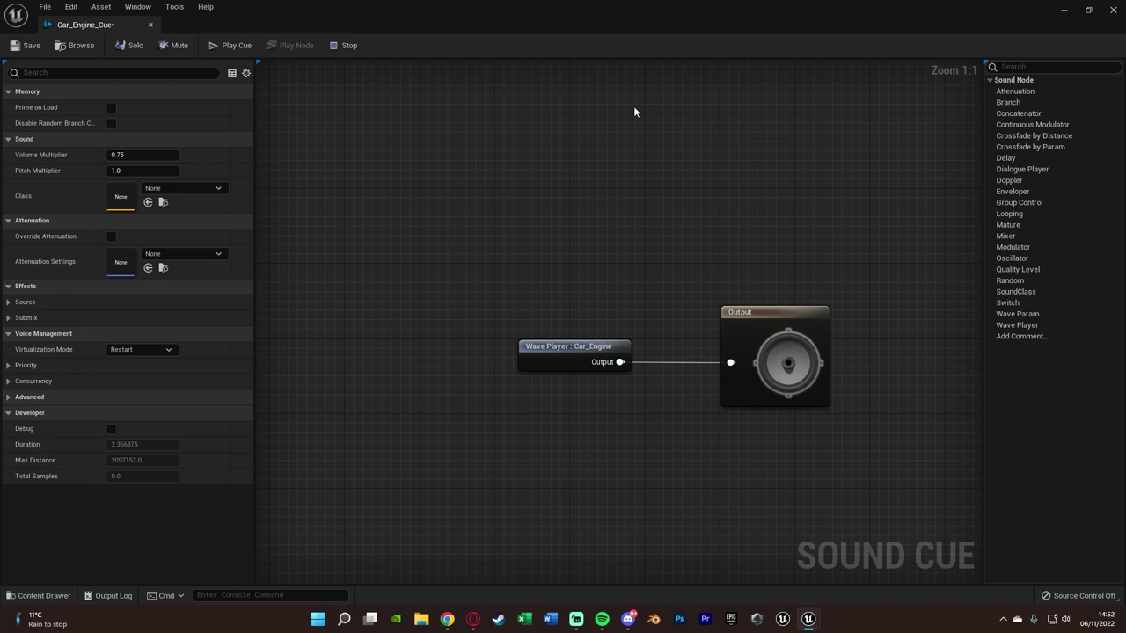
Enable Looping on the Car_Engine Wave Player node, space it away from Output and pull a new connection from it.
left_click(470, 301)
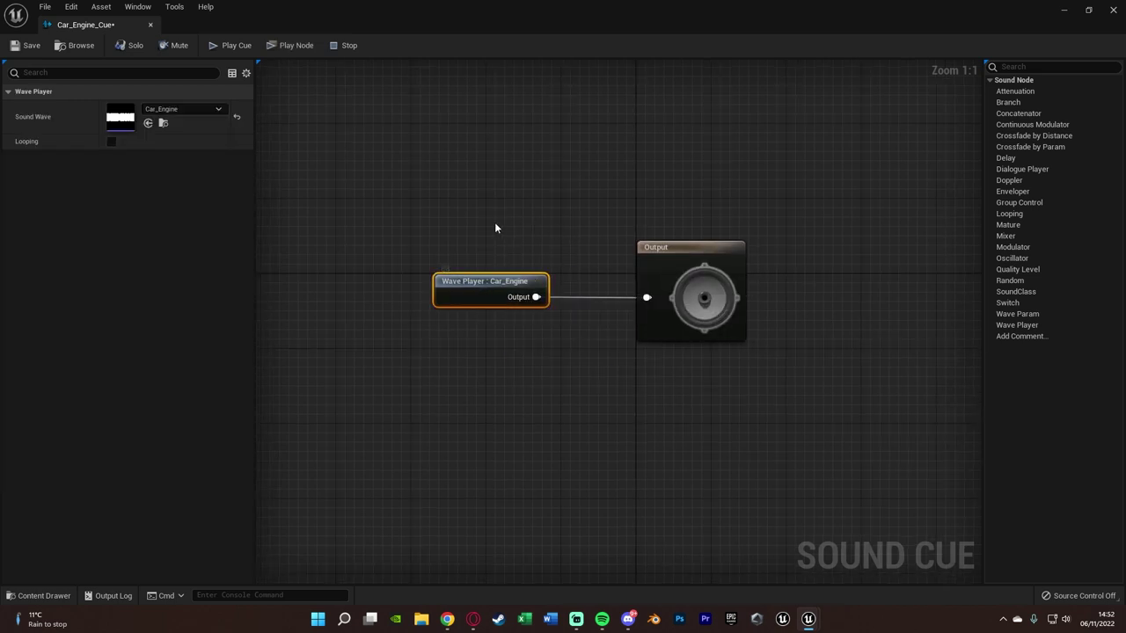
left_click(111, 142)
right_click_drag(455, 256, 414, 252)
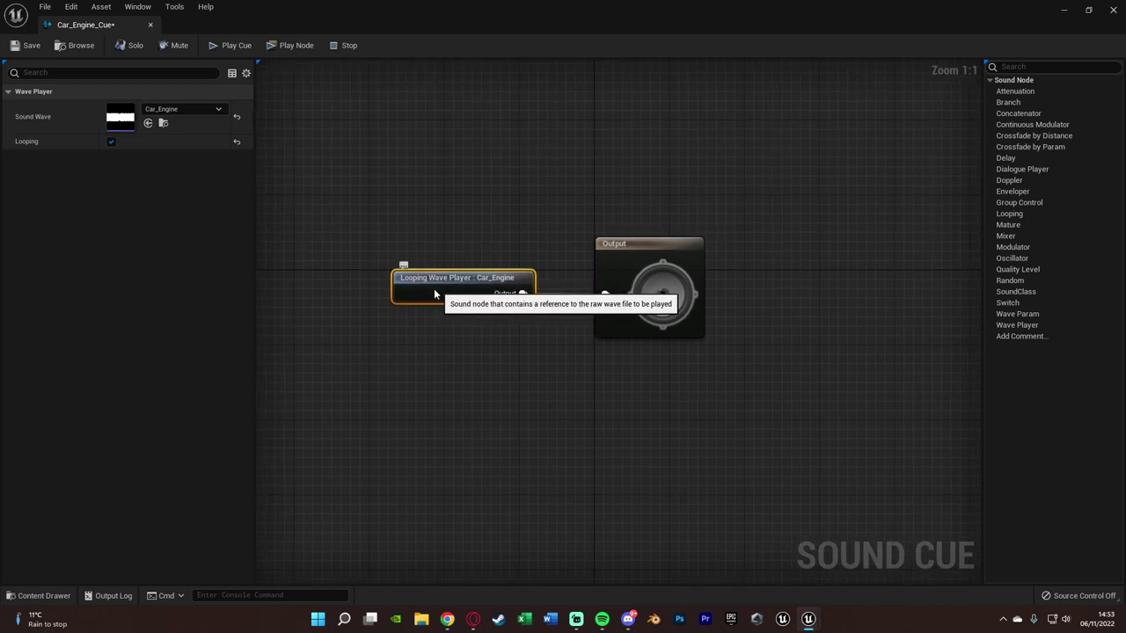
left_click_drag(432, 290, 344, 290)
left_click_drag(434, 293, 472, 287)
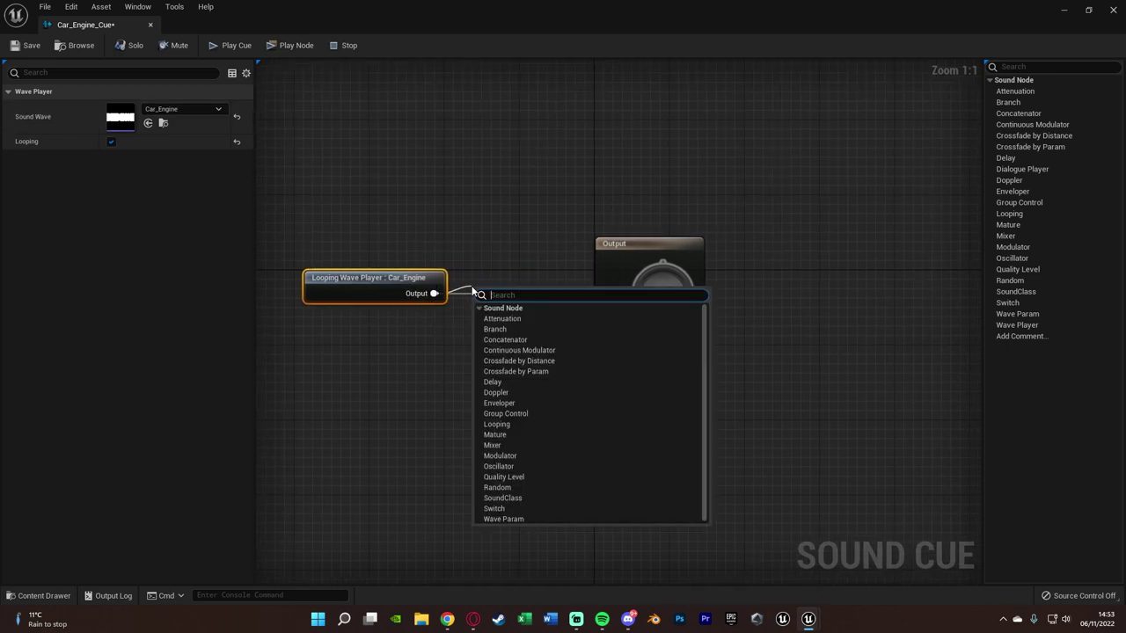
type("loo")
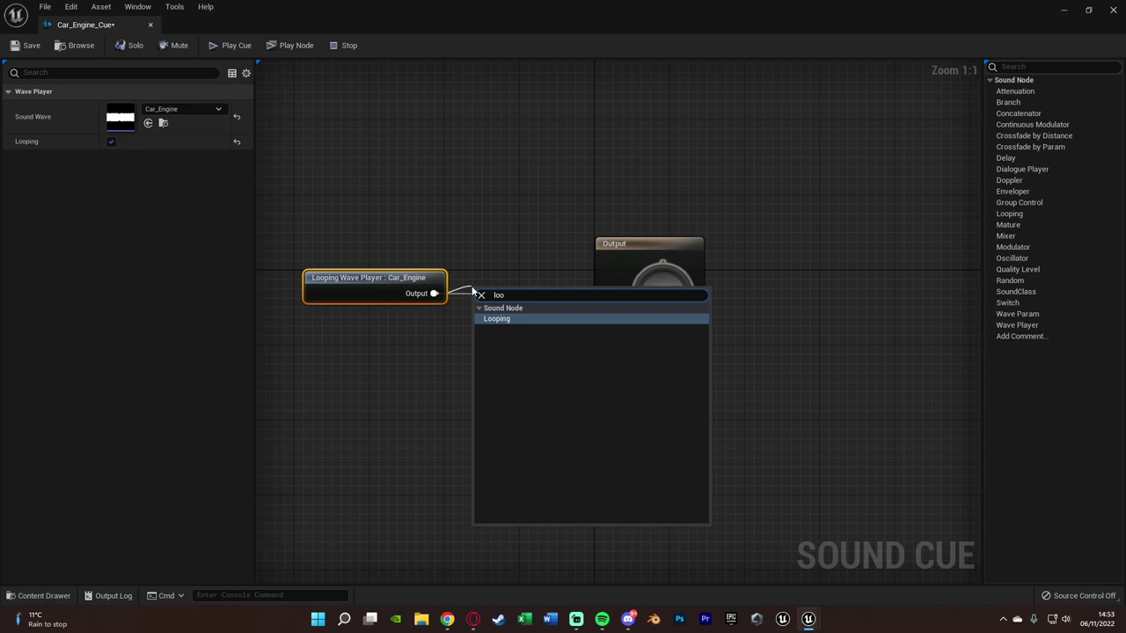
key("BackSpace")
key("BackSpace")
key("BackSpace")
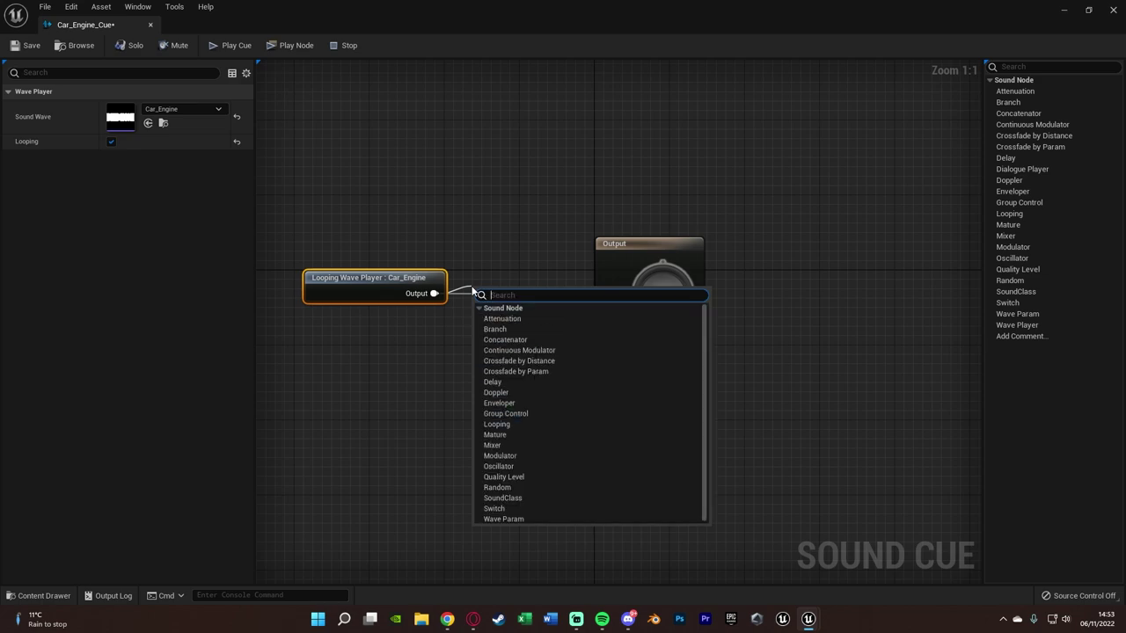
Add a Doppler node and connect it between the looping Wave Player and the Output node.
type("doppler")
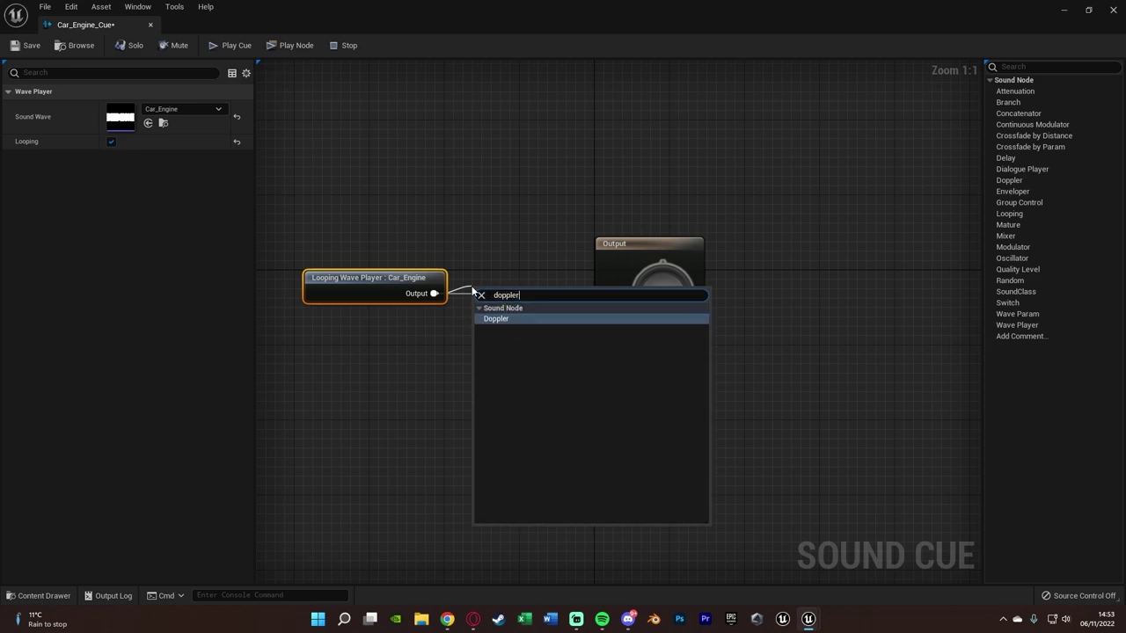
key("Return")
left_click_drag(473, 292, 463, 276)
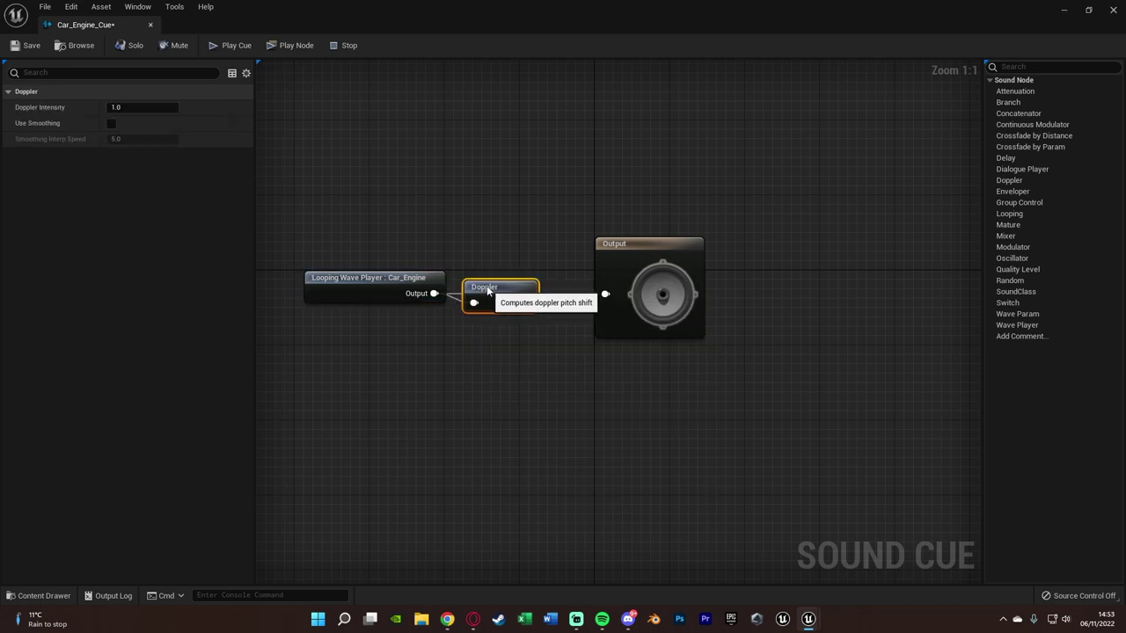
left_click_drag(444, 325, 522, 281)
key("Escape")
left_click(506, 351)
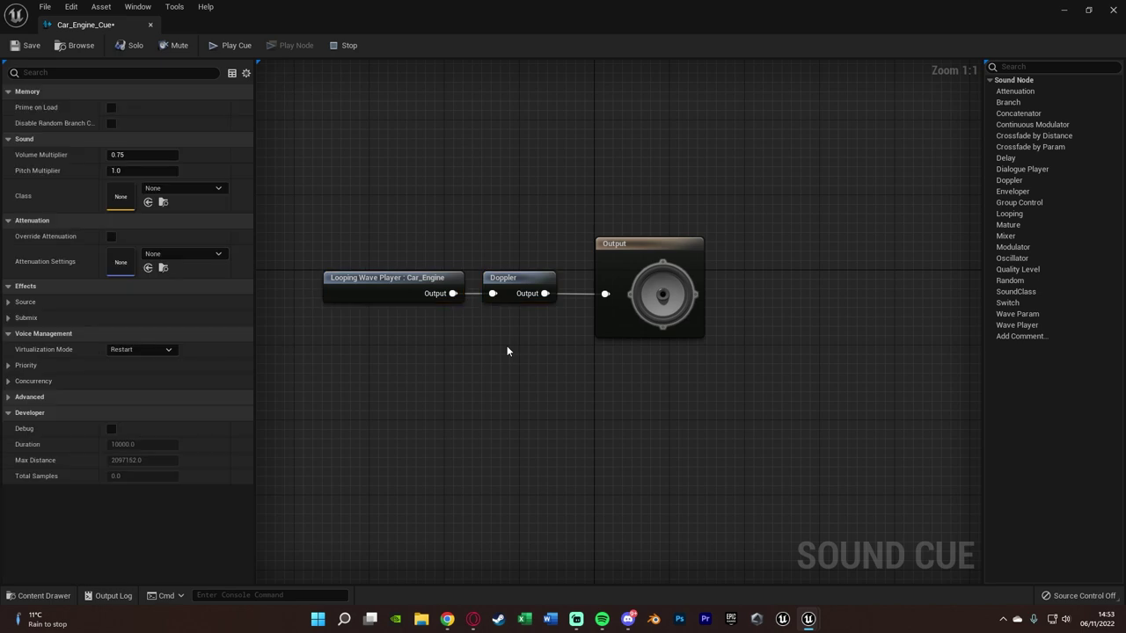
Preview the sound cue, stop the playback and save the cue.
left_click(230, 45)
left_click(361, 48)
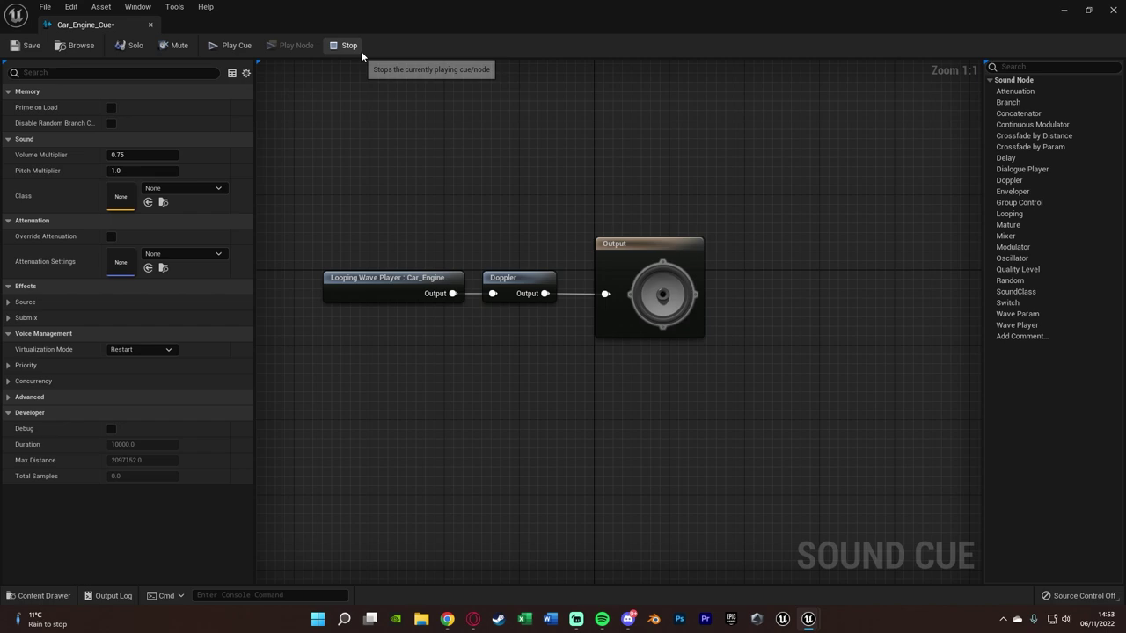
left_click(26, 45)
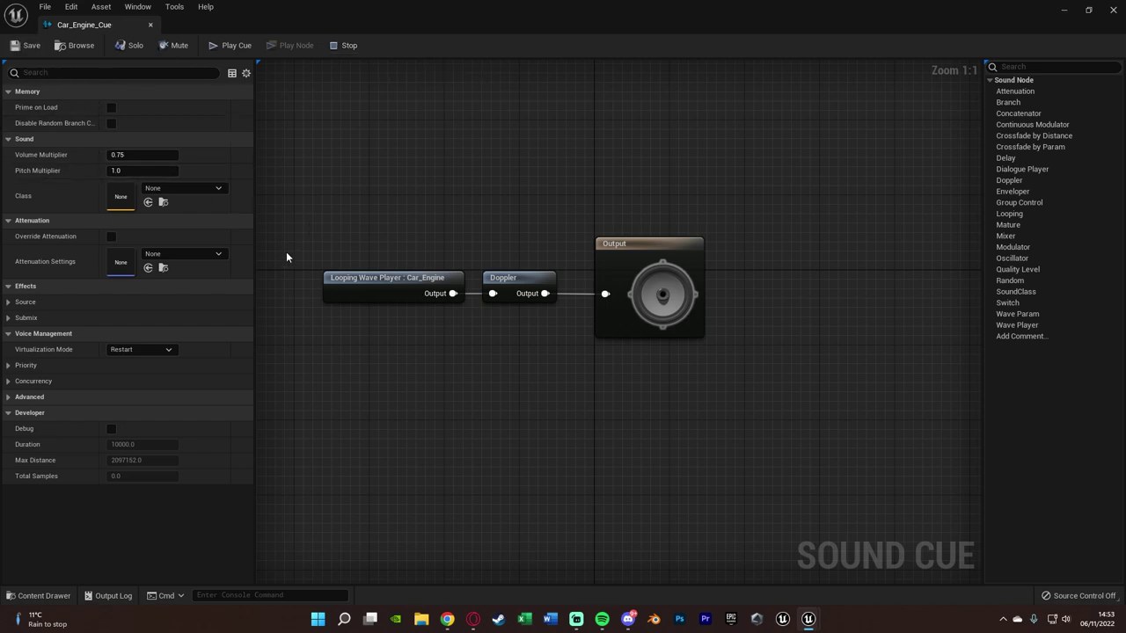
Override the sound cue's attenuation with a Falloff Distance of 2500 and close the cue.
left_click(110, 237)
left_click(143, 366)
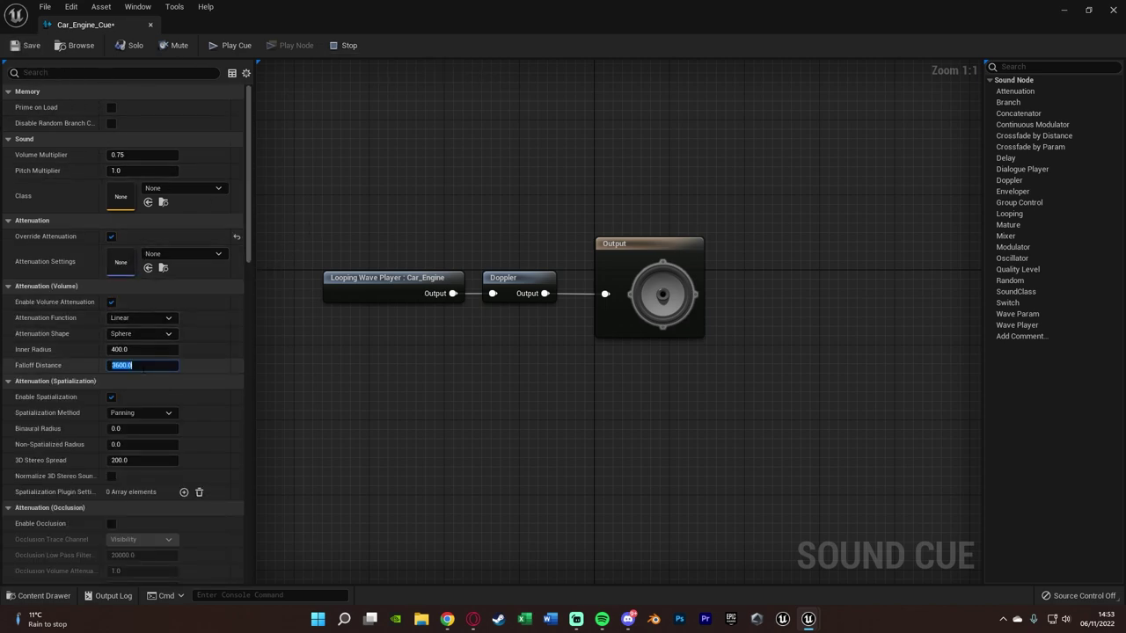
type("2500")
key("Return")
left_click(151, 25)
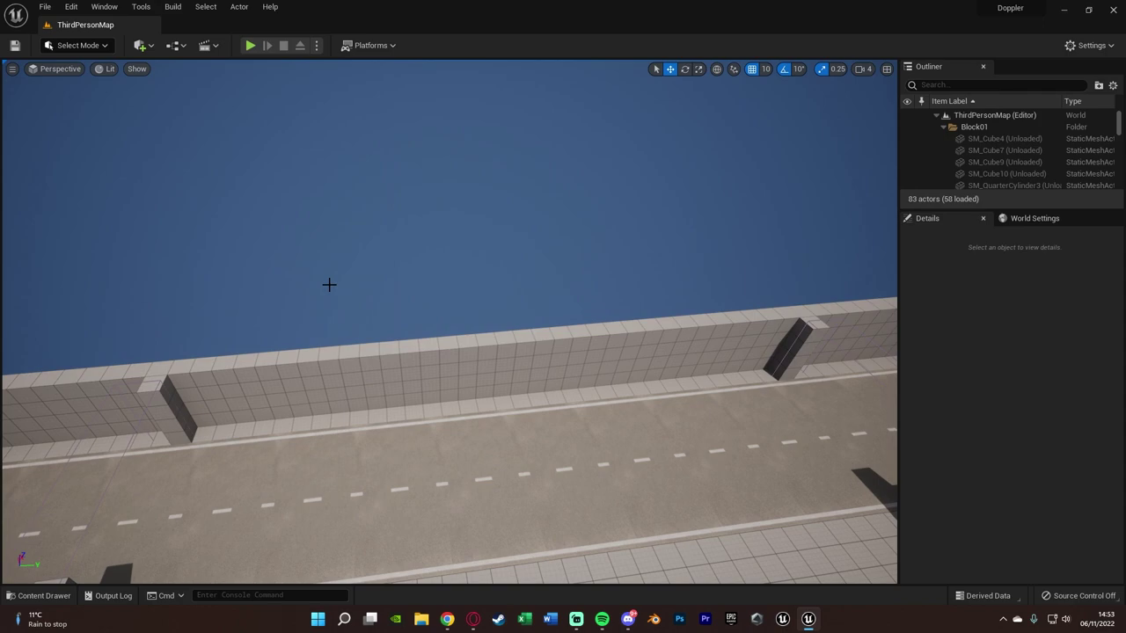
Open the CarBP blueprint and add an Audio component under its root, keeping the default name.
key("ctrl+space")
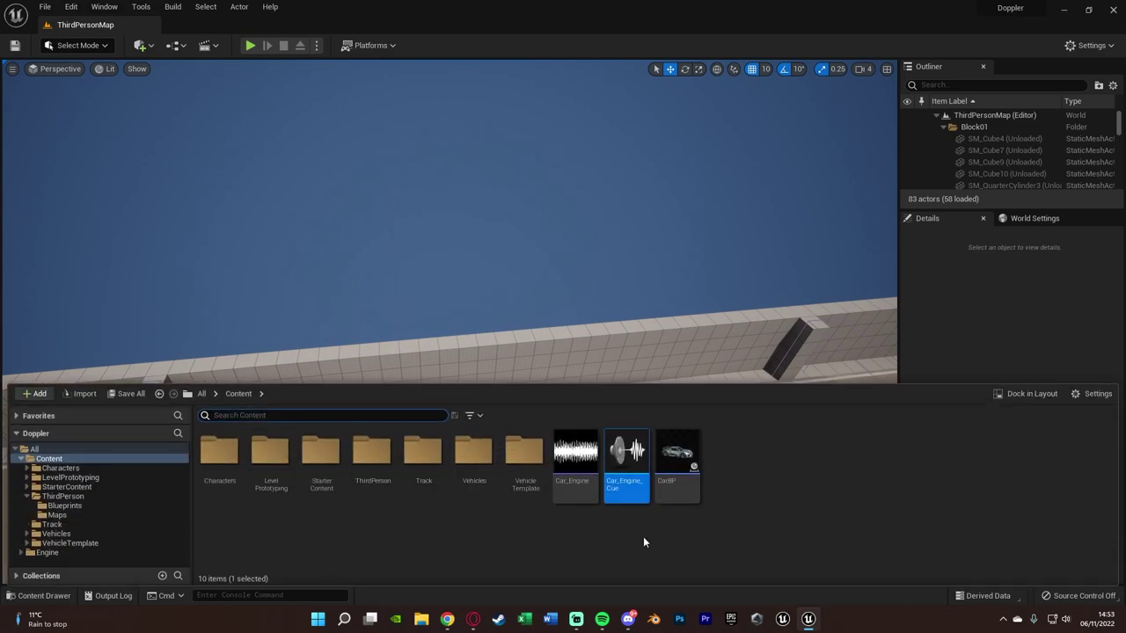
double_click(677, 456)
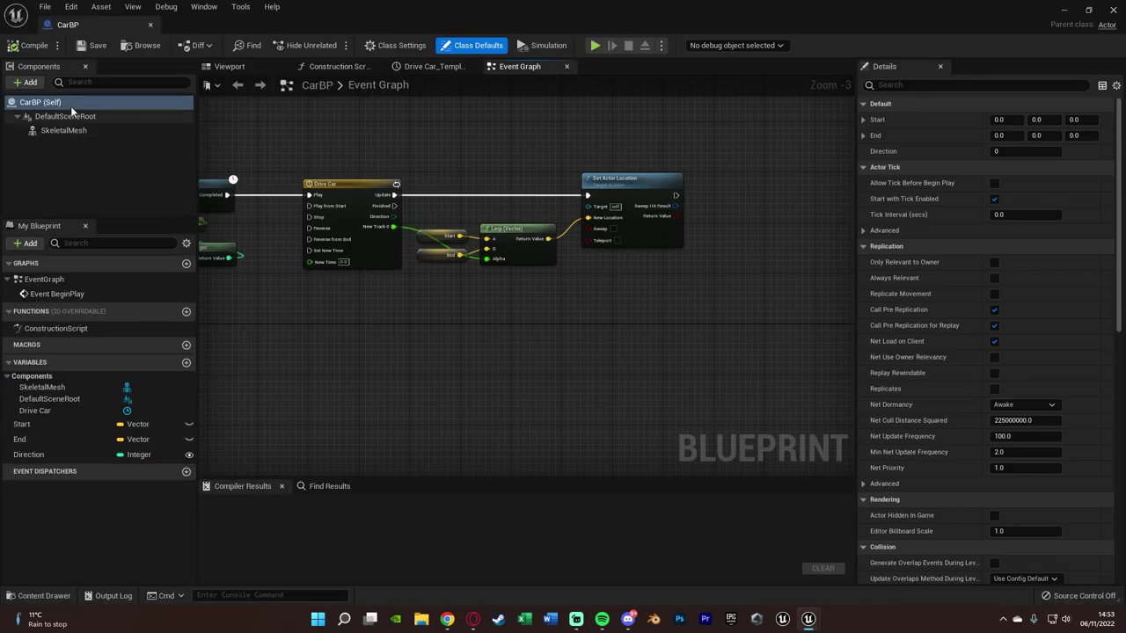
left_click(29, 82)
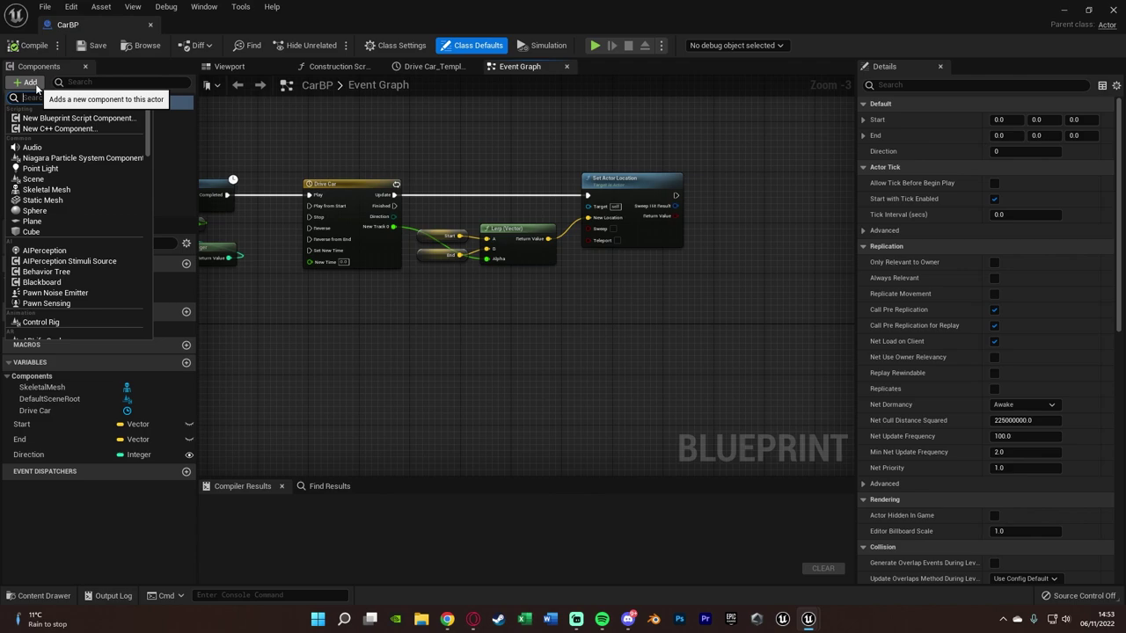
type("audio")
left_click(50, 116)
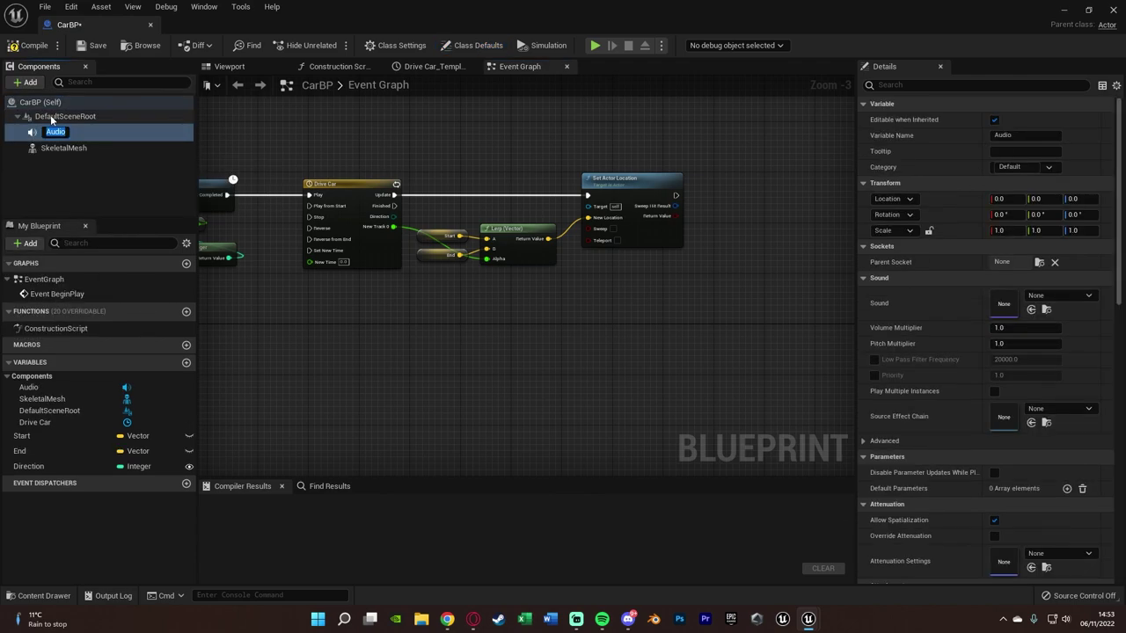
key("Return")
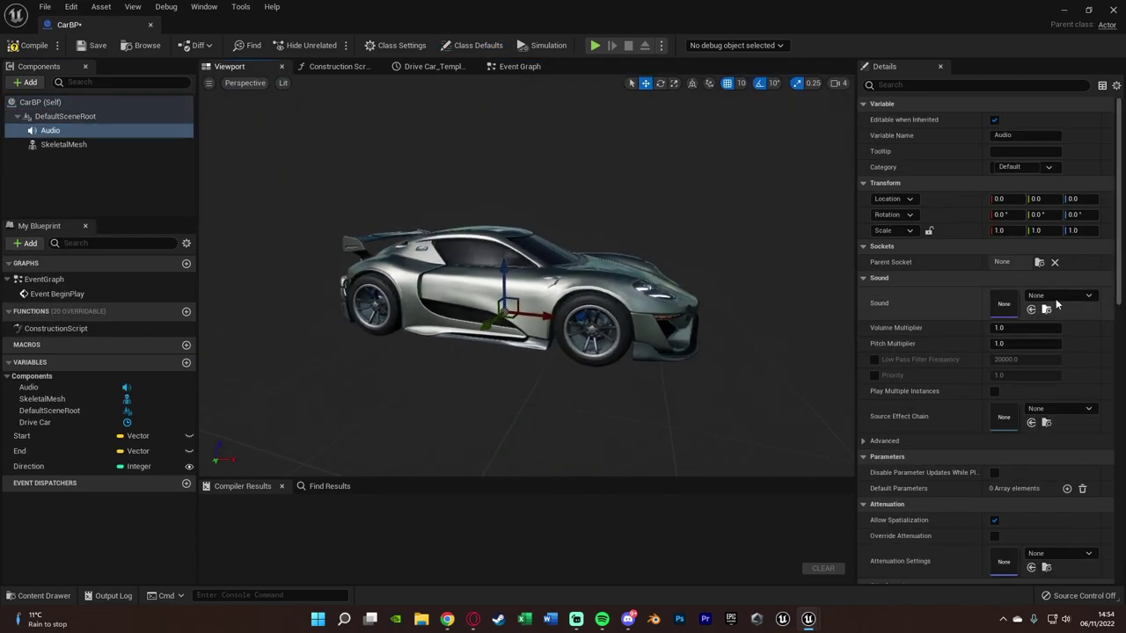
Assign the Car_Engine_Cue sound cue to the Audio component and compile the CarBP blueprint.
left_click(1060, 295)
type("engine")
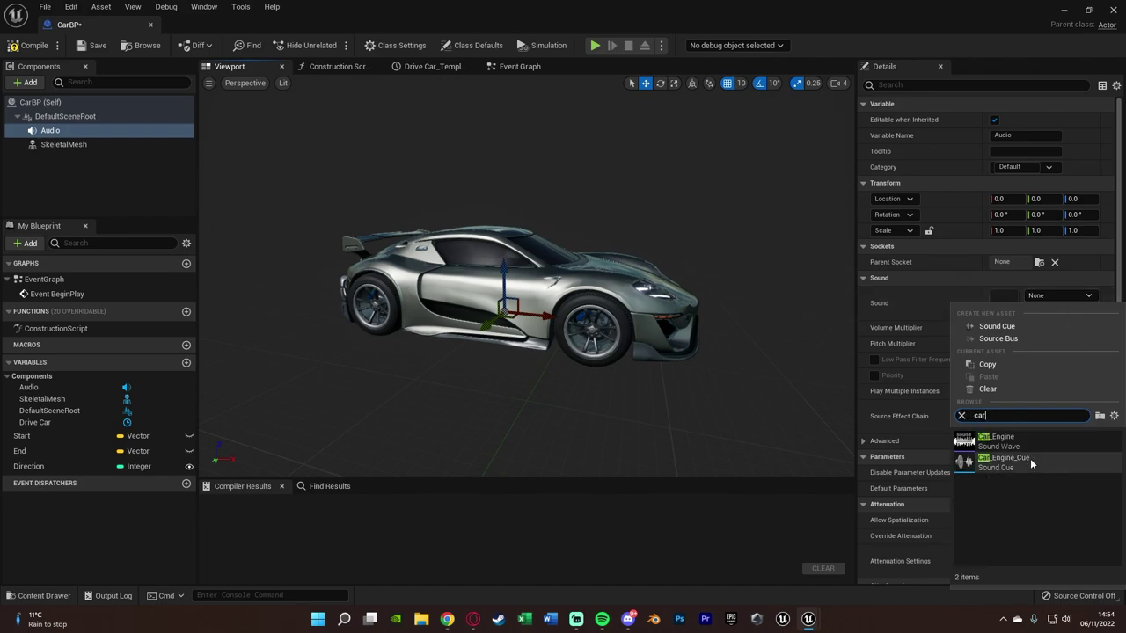
left_click(1027, 461)
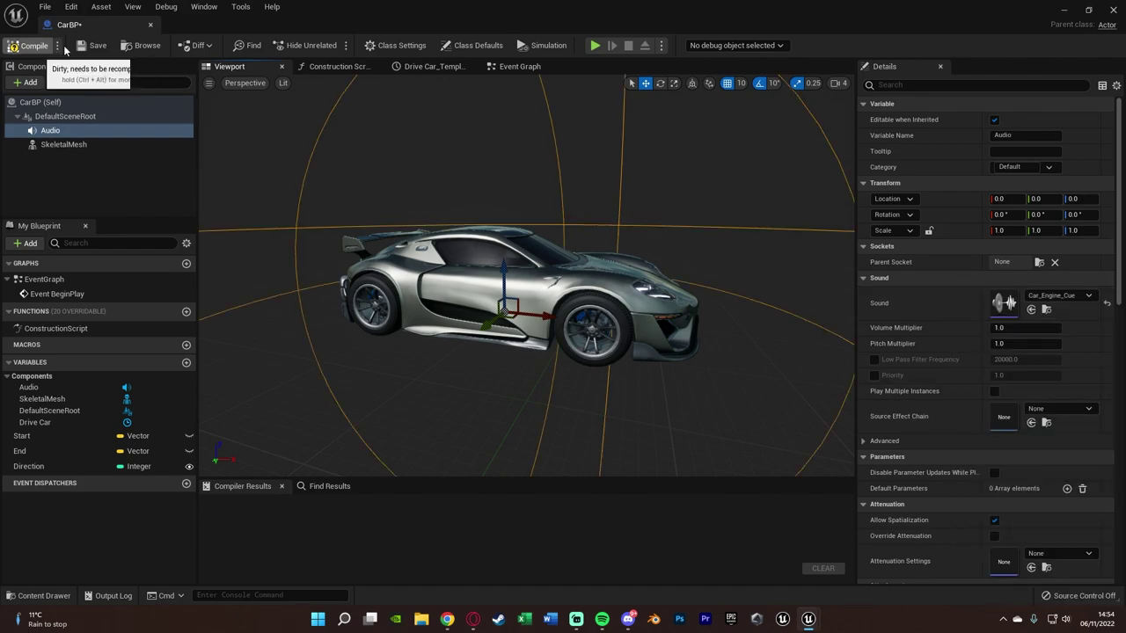
left_click(28, 45)
Examine the inner and outer attenuation spheres around the car from several angles and close the blueprint.
right_click_drag(526, 275, 563, 351)
right_click_drag(378, 192, 352, 194)
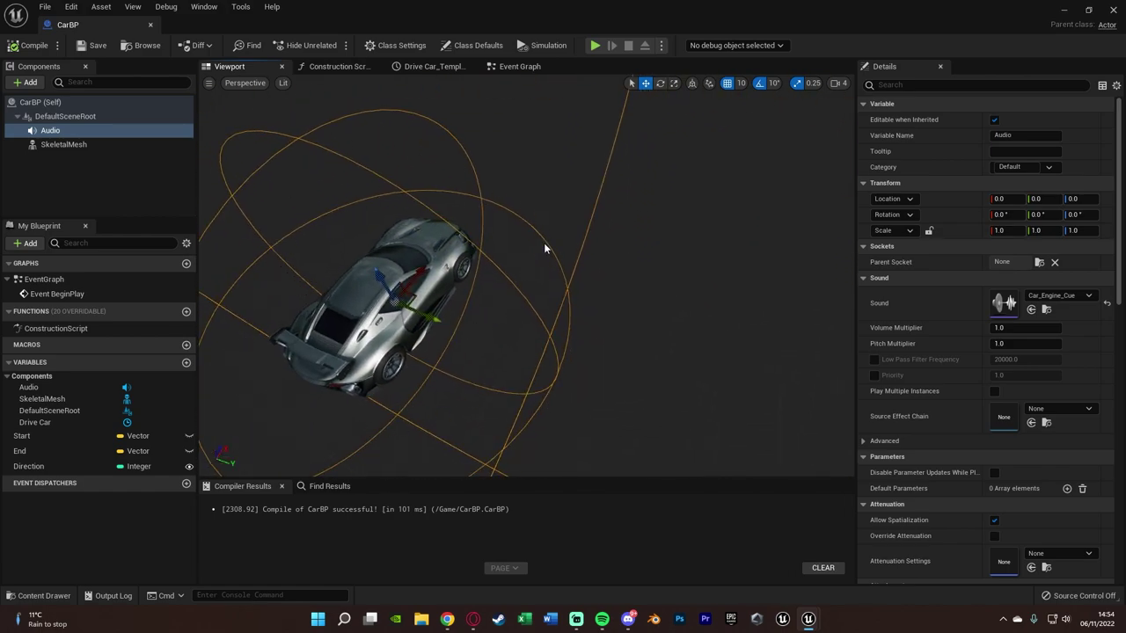
right_click_drag(533, 242, 563, 203)
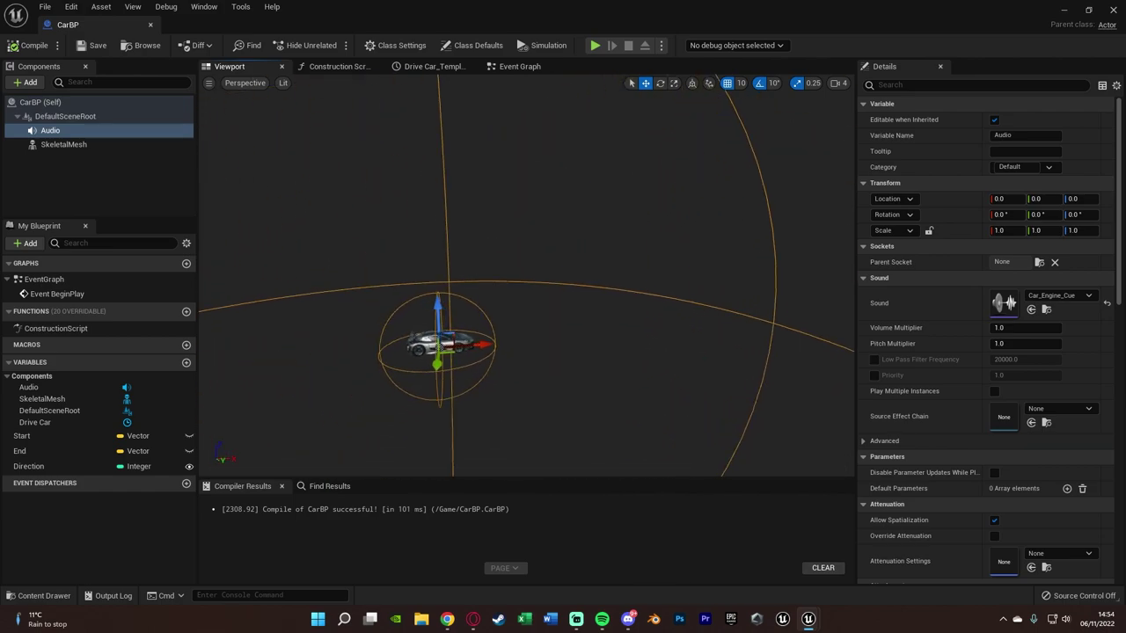
right_click_drag(514, 290, 624, 250)
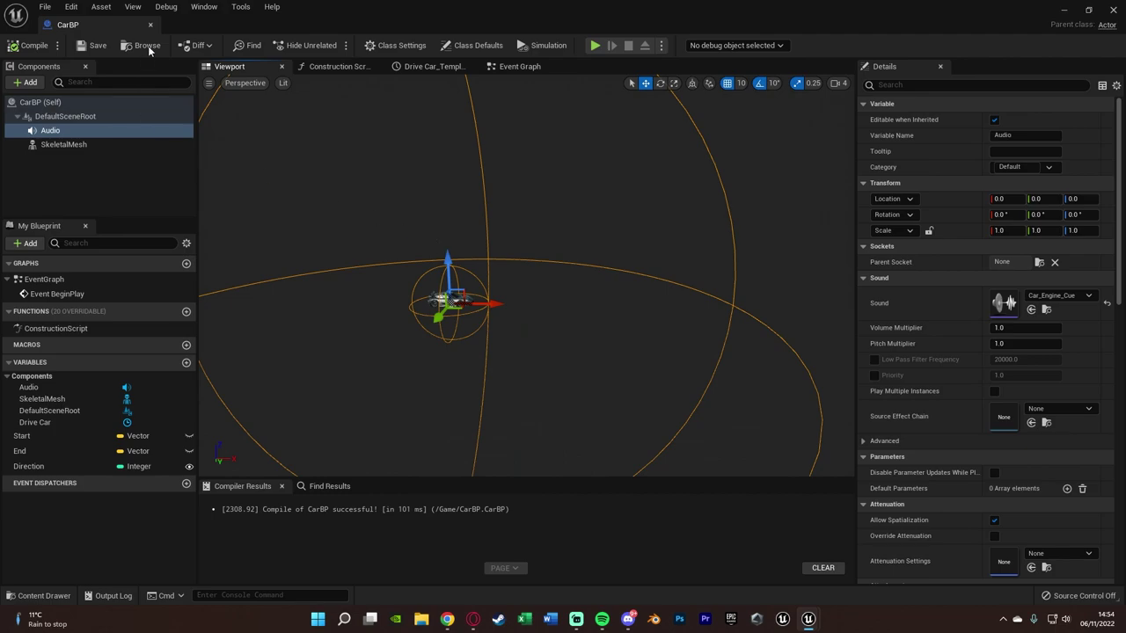
left_click(1112, 11)
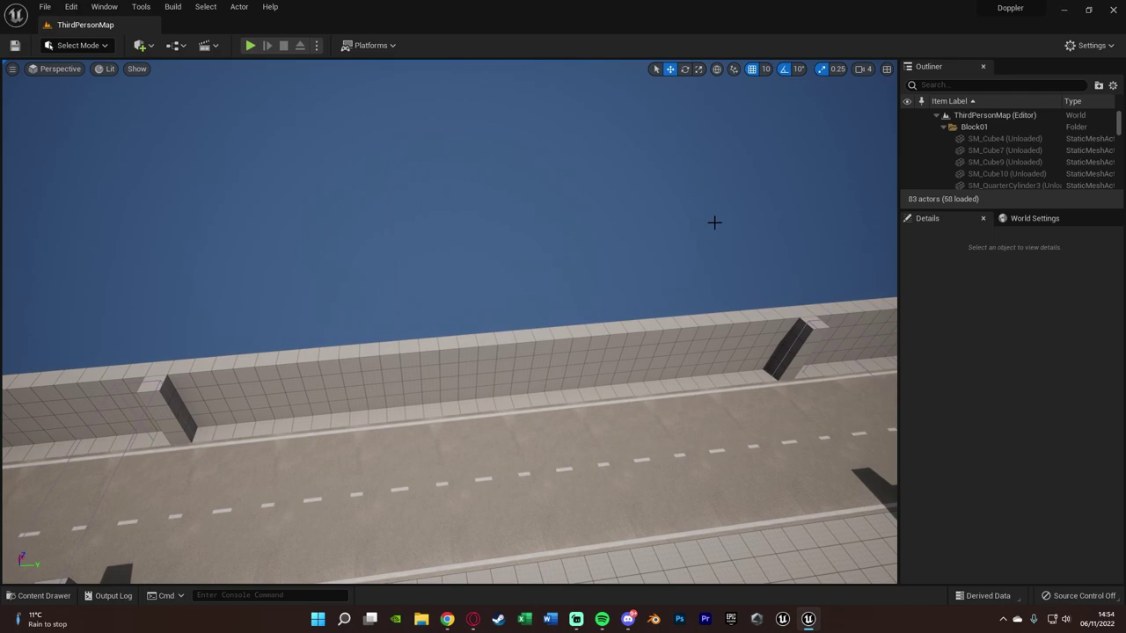
Select the nearer parked car on the road, check its attenuation range against the play area and deselect it.
right_click_drag(714, 222, 732, 269)
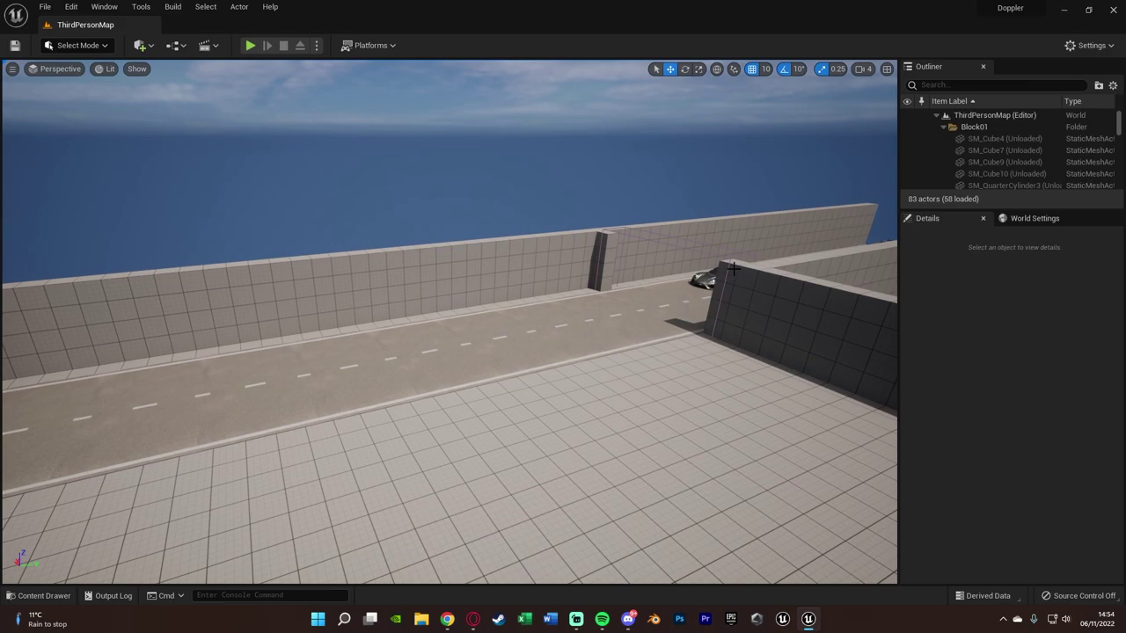
right_click_drag(550, 279, 550, 279)
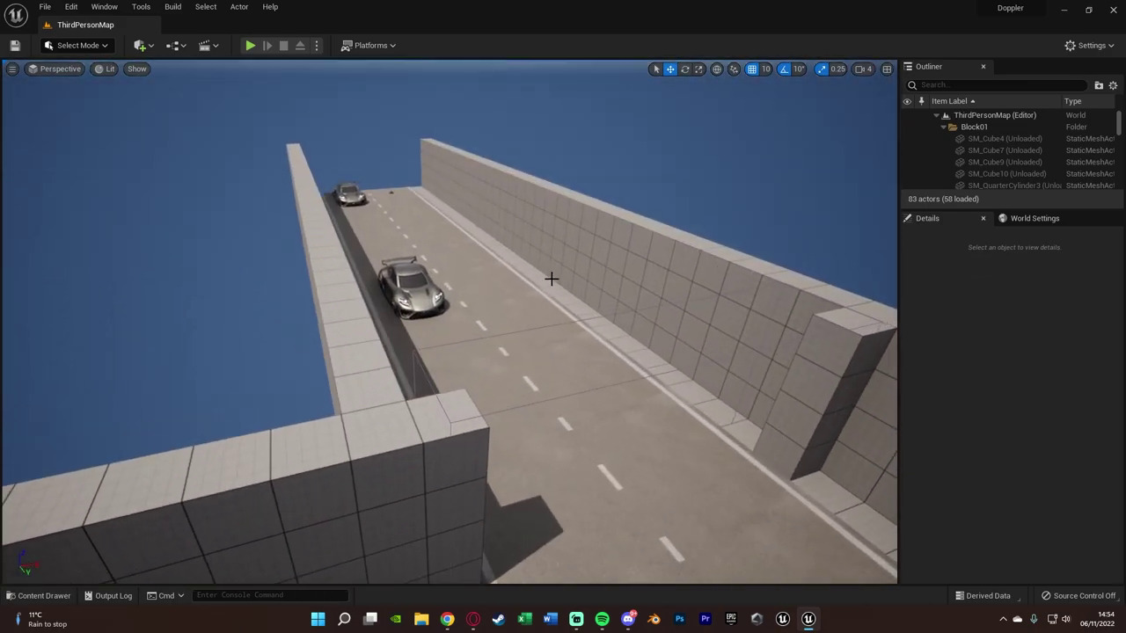
left_click(413, 290)
right_click_drag(413, 290, 351, 170)
right_click_drag(506, 228, 506, 227)
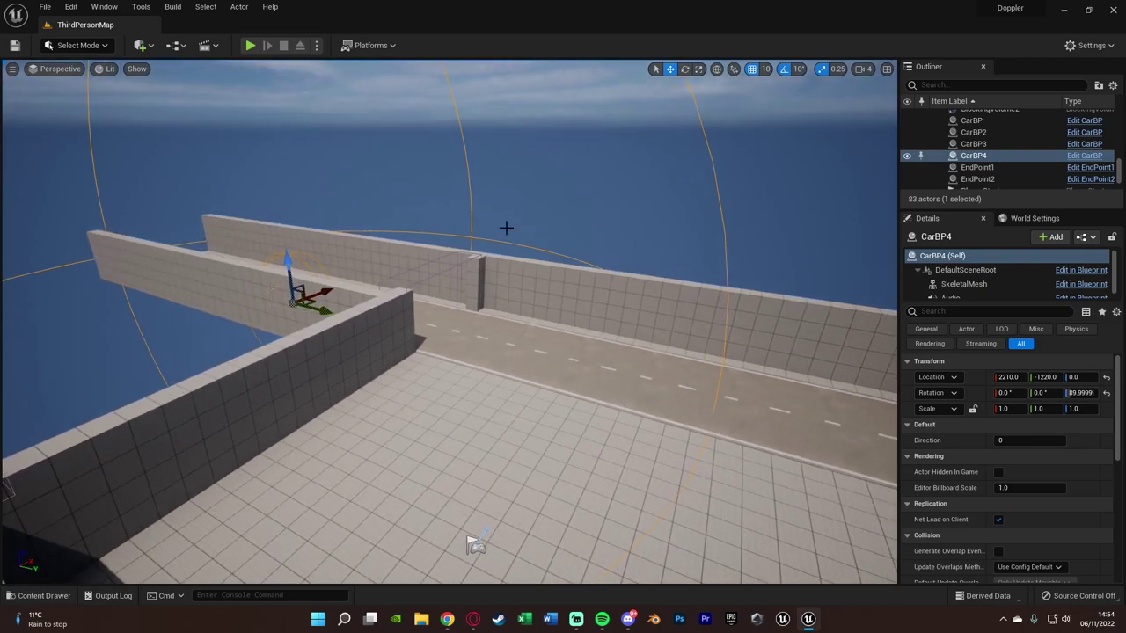
right_click_drag(428, 246, 356, 273)
key("Escape")
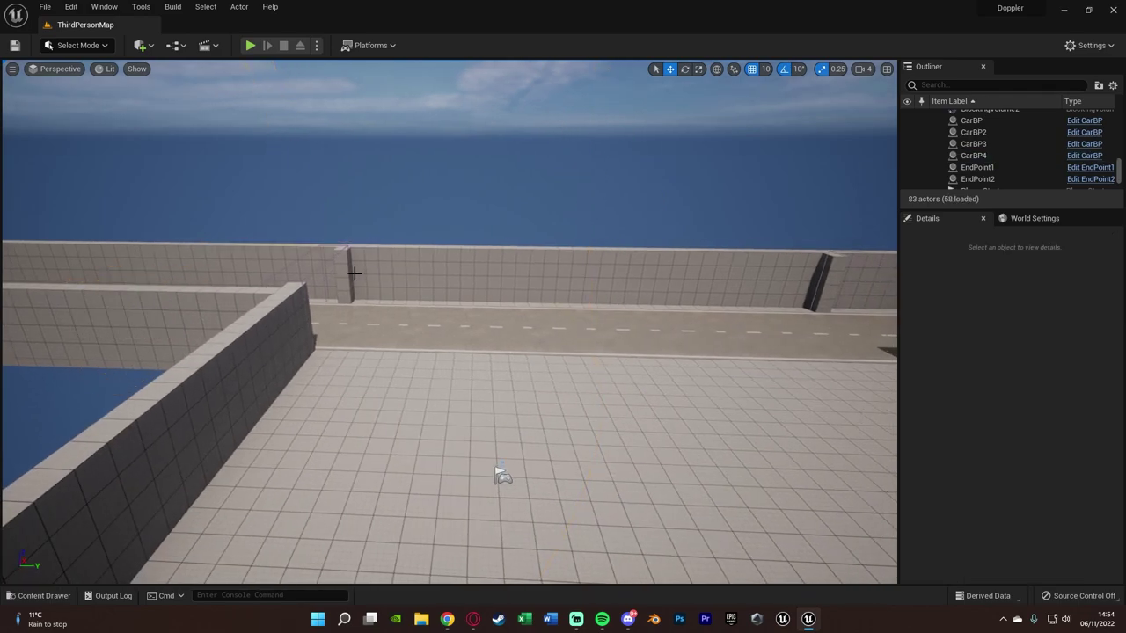
Play the level, walk the character towards the road to hear the cars drive past and stop playing.
left_click(250, 45)
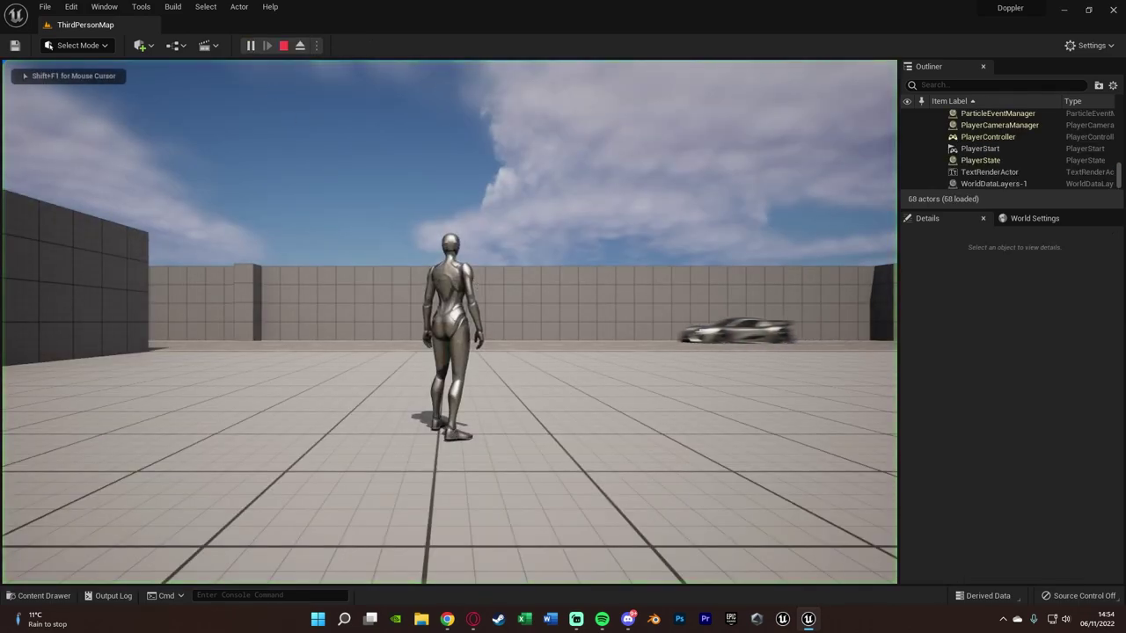
key("w")
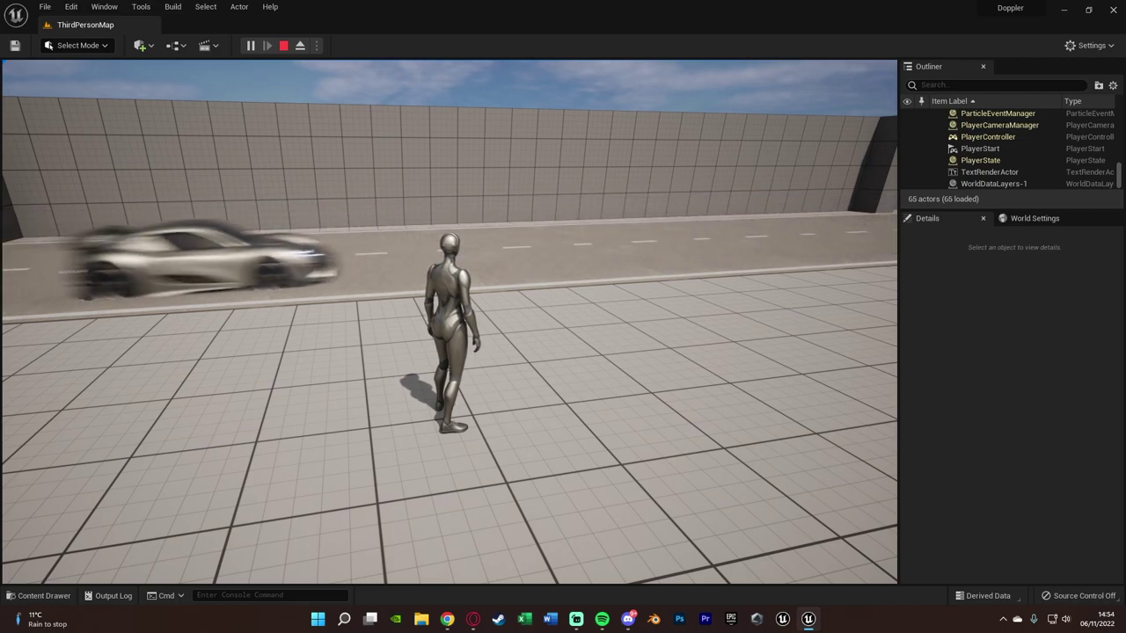
key("a")
key("w")
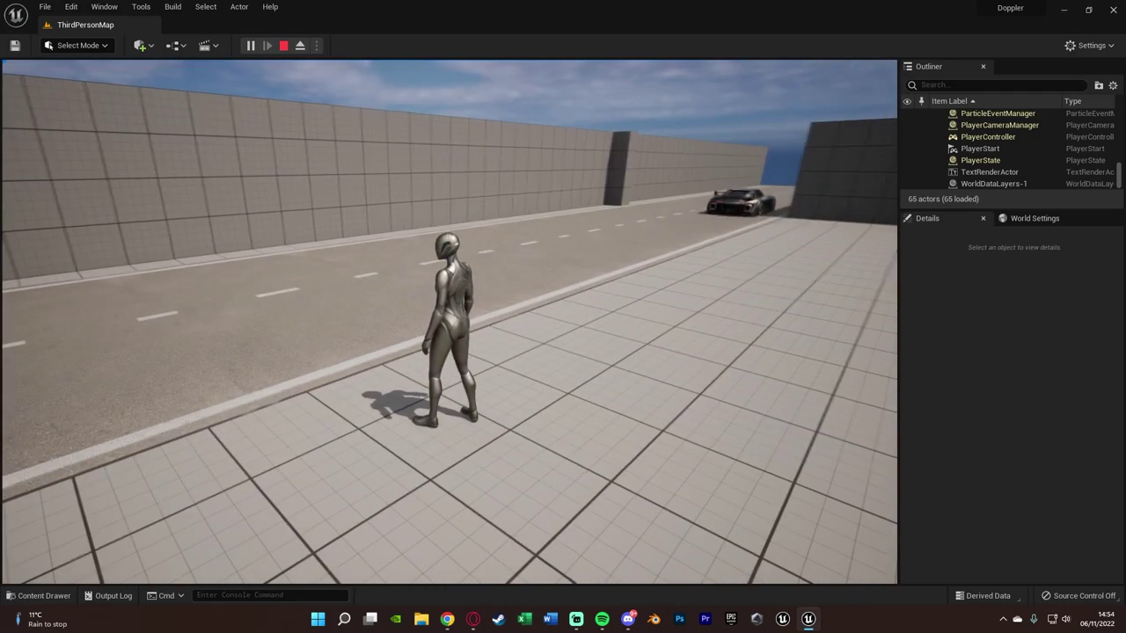
key("Escape")
Reopen Car_Engine_Cue to review its attenuation settings and Doppler node connection, and close it without changes.
key("ctrl+space")
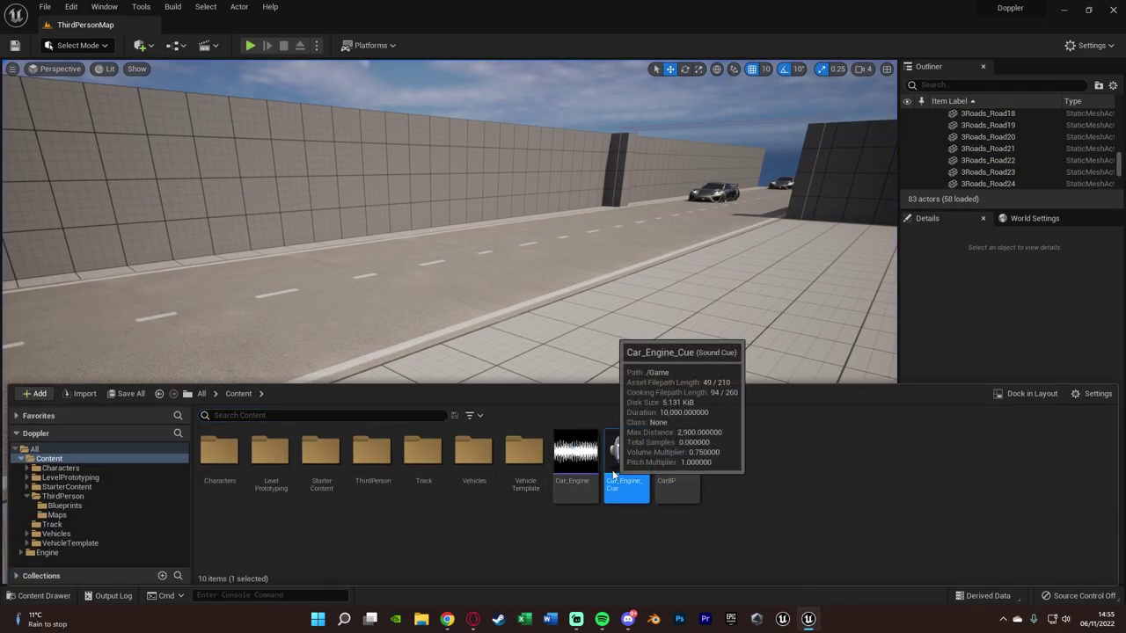
double_click(626, 453)
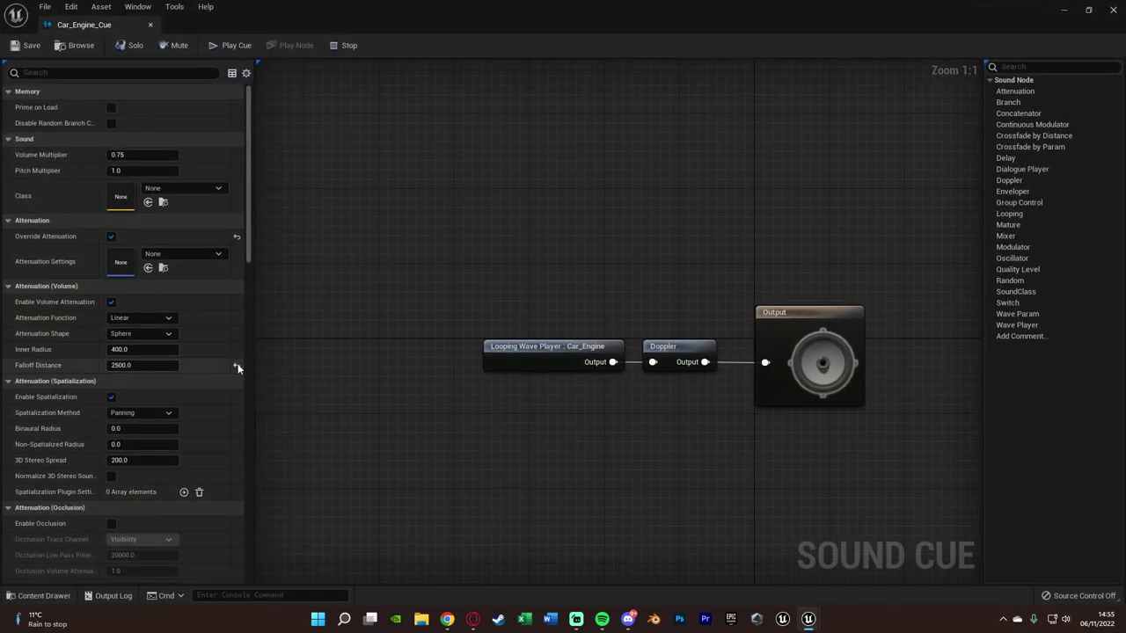
left_click(149, 25)
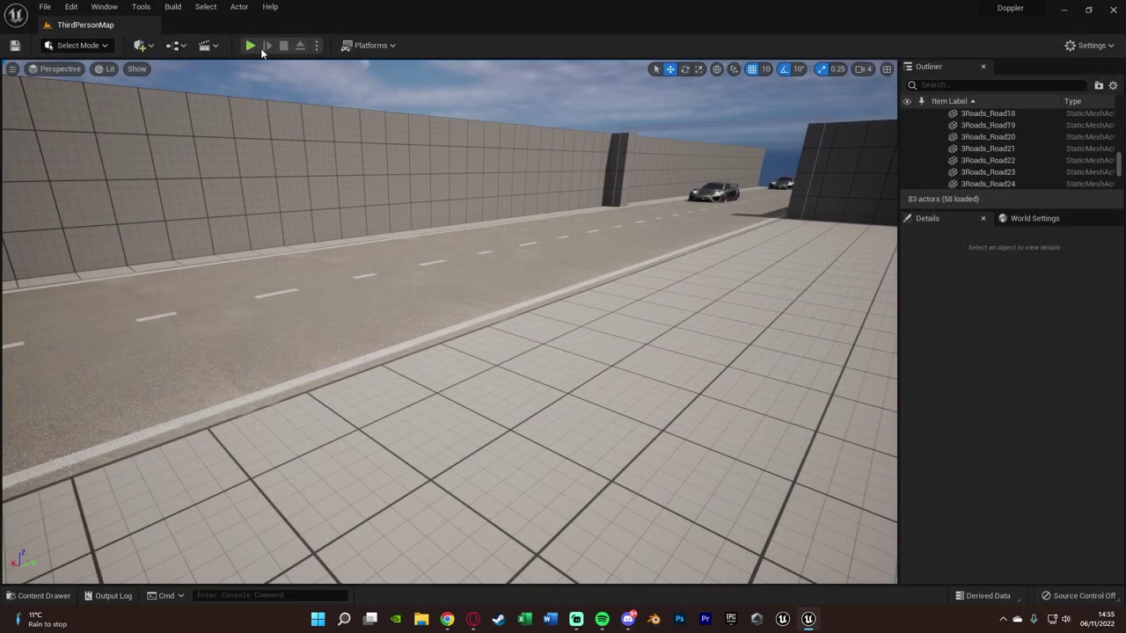
Play the level again, run onto the road and back while listening to the passing cars, and stop playing.
left_click(250, 46)
key("w")
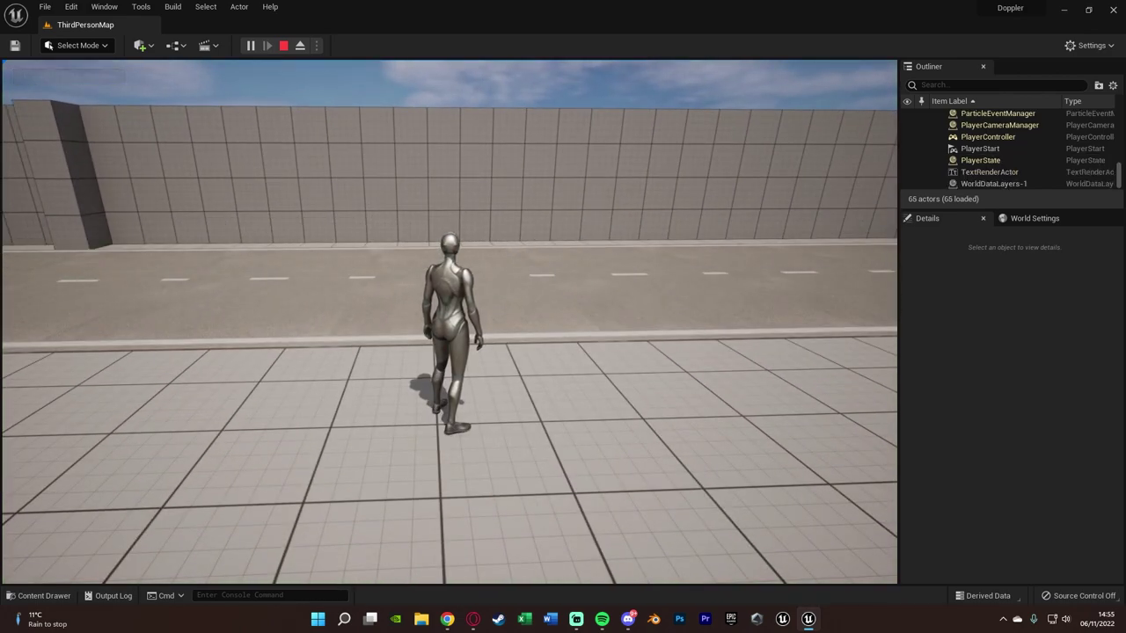
key("w")
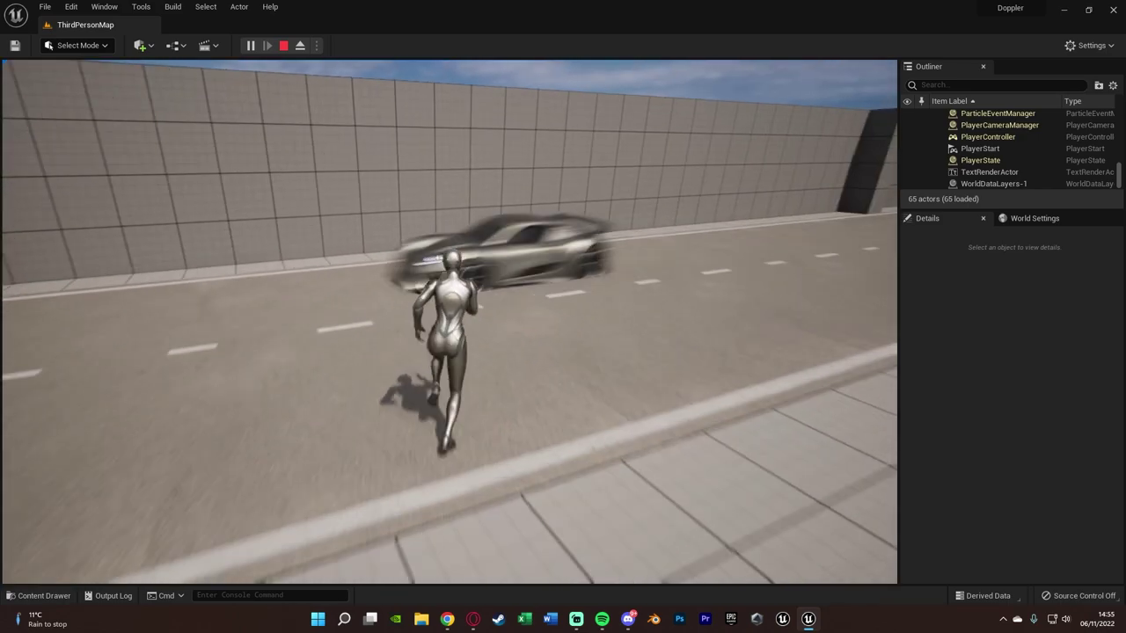
key("s")
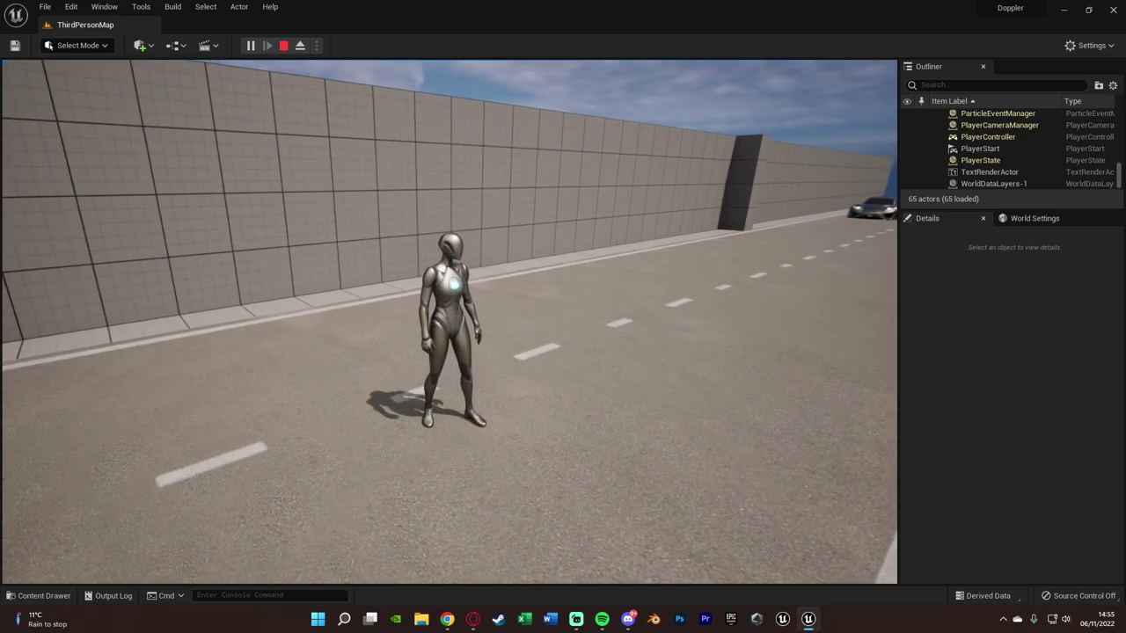
key("s")
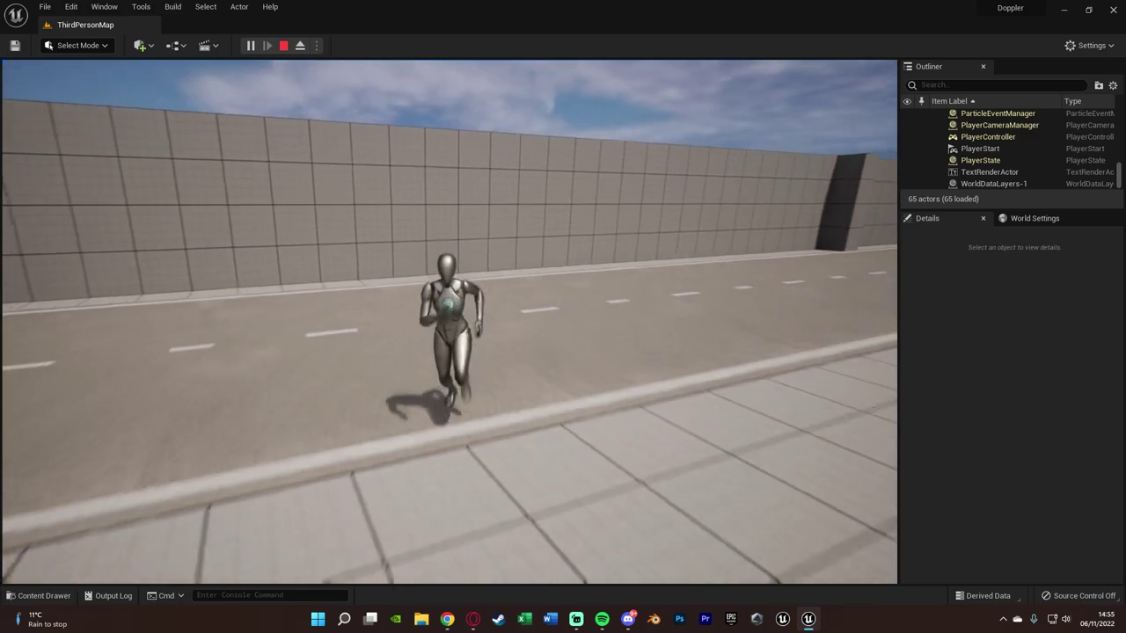
key("Escape")
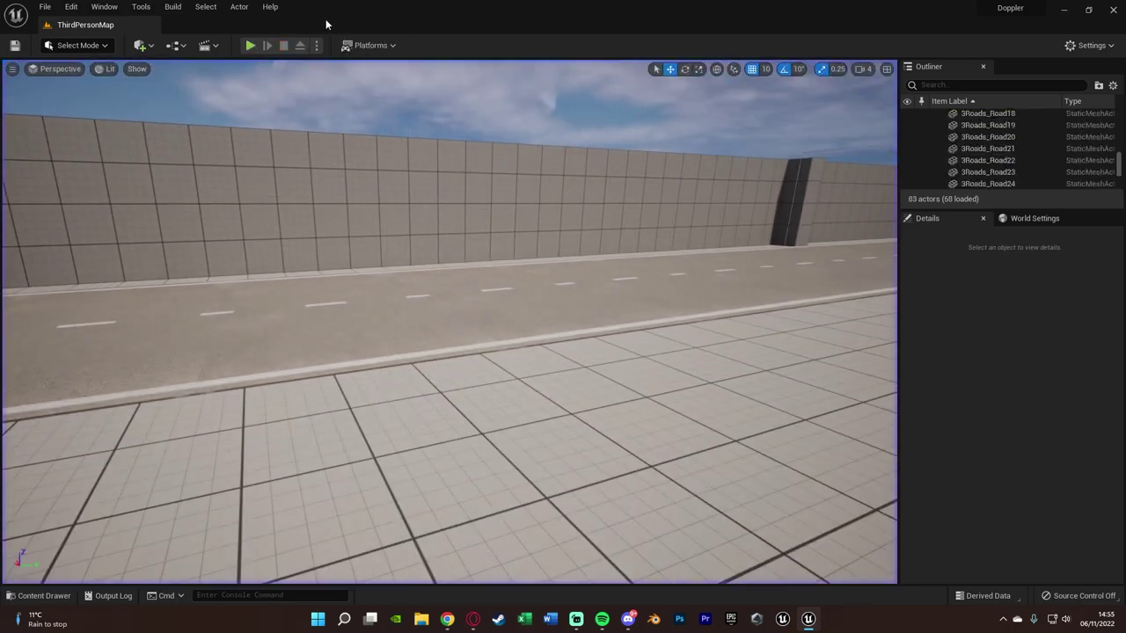
Start another play session and run and jump along the road to hear the Doppler effect beside passing cars.
left_click(251, 46)
key("w")
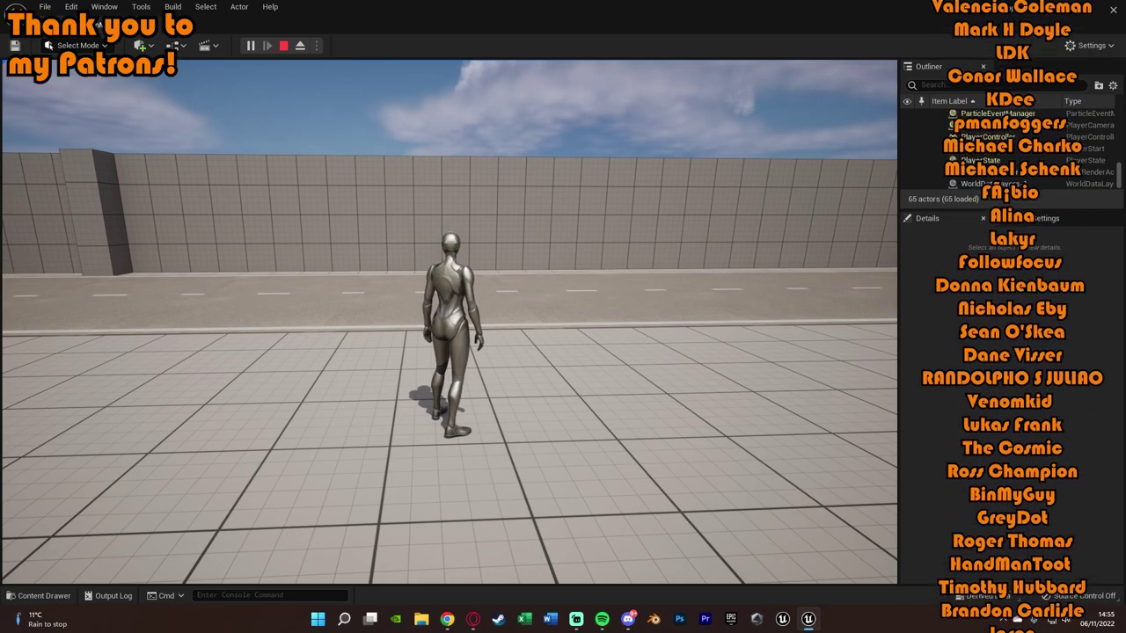
key("w")
key("space")
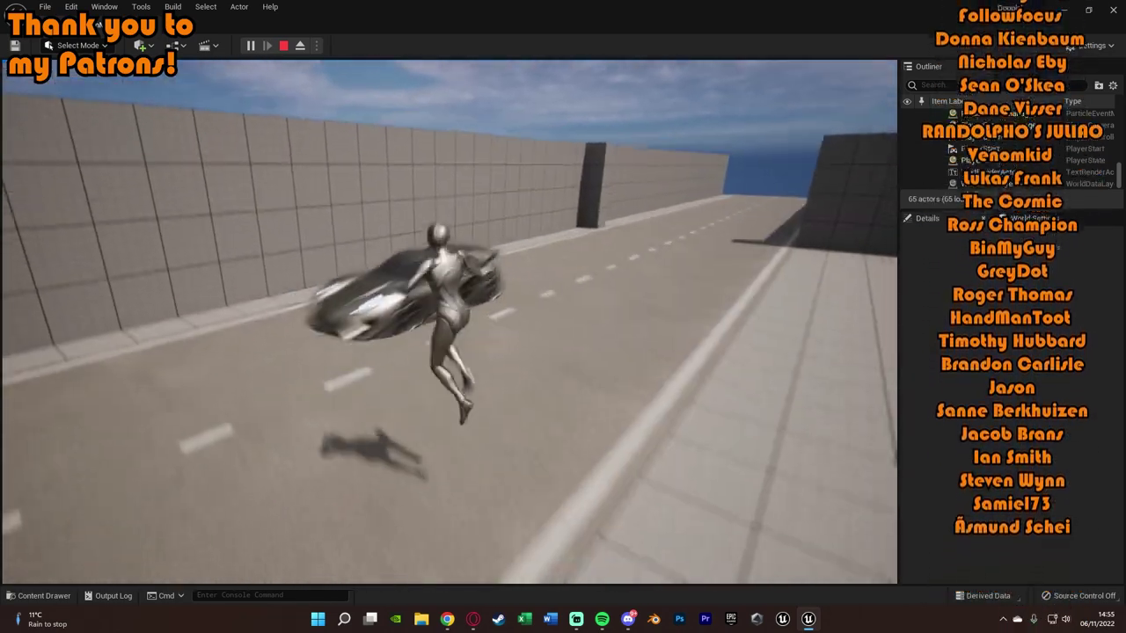
key("d")
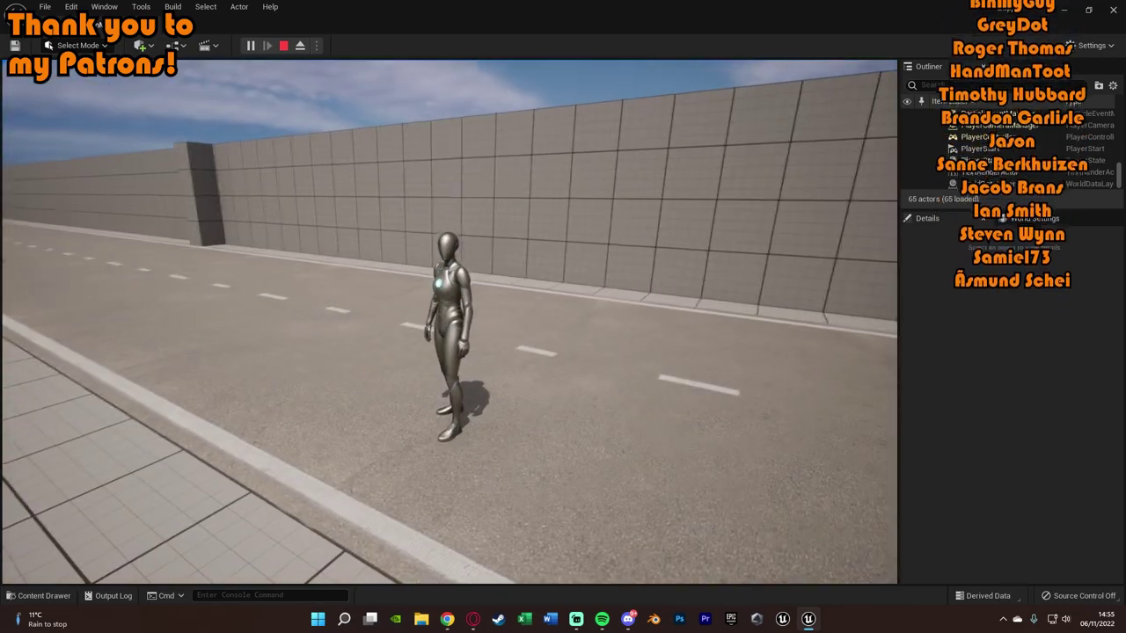
key("w")
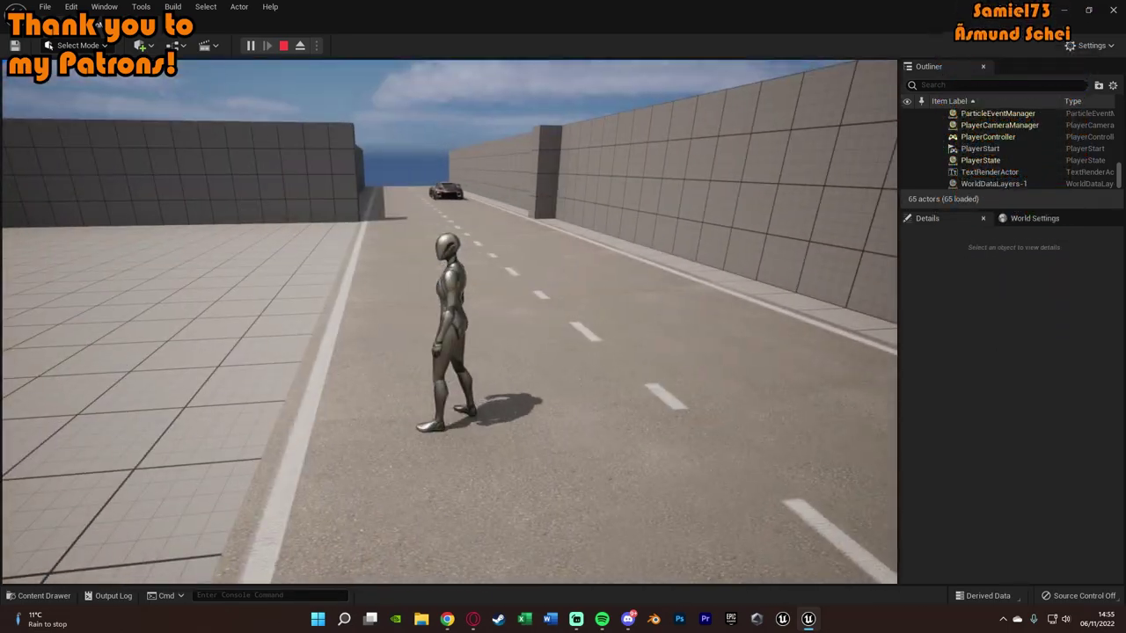